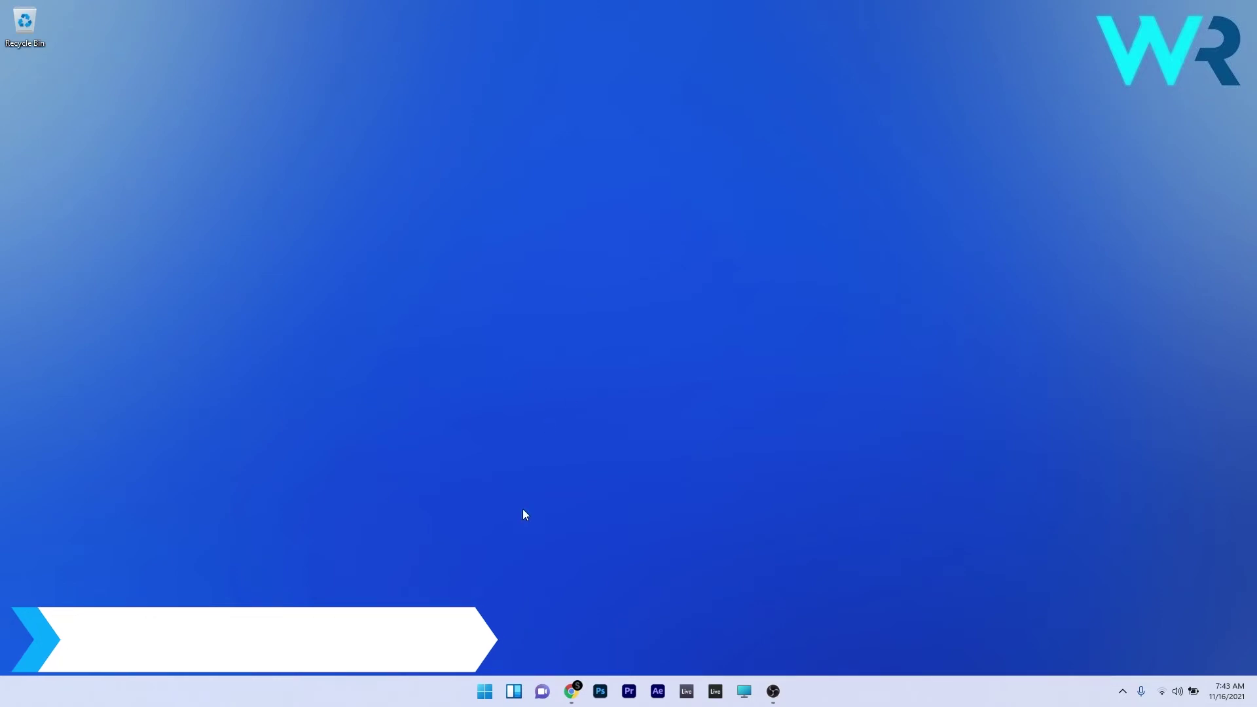
Launch Settings from Start search, close it, then reopen it from quick settings.
left_click(482, 698)
type("settings")
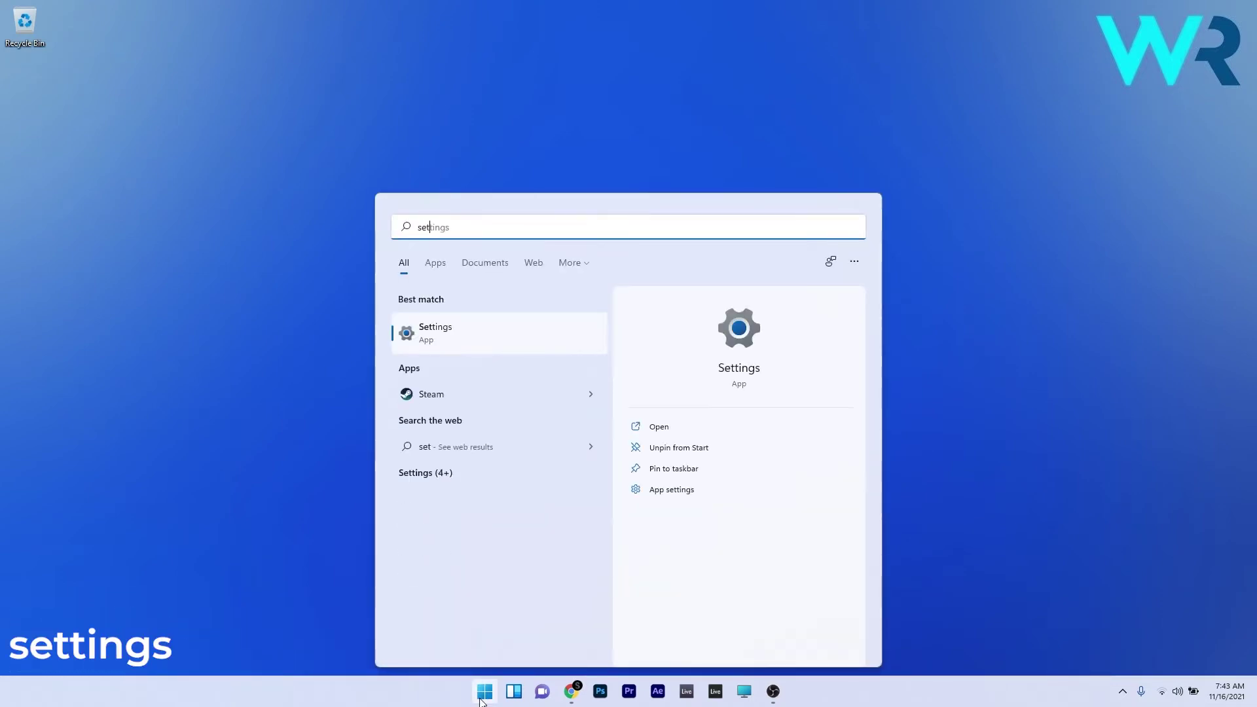
left_click(453, 330)
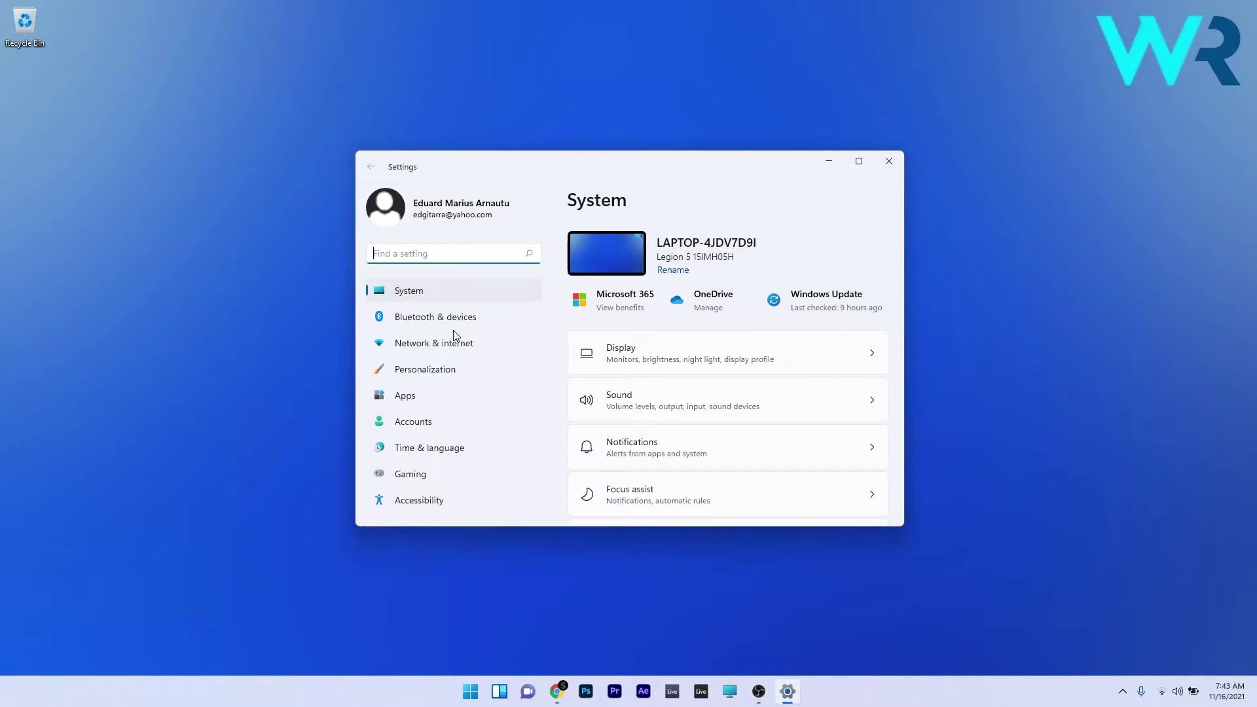
left_click(885, 161)
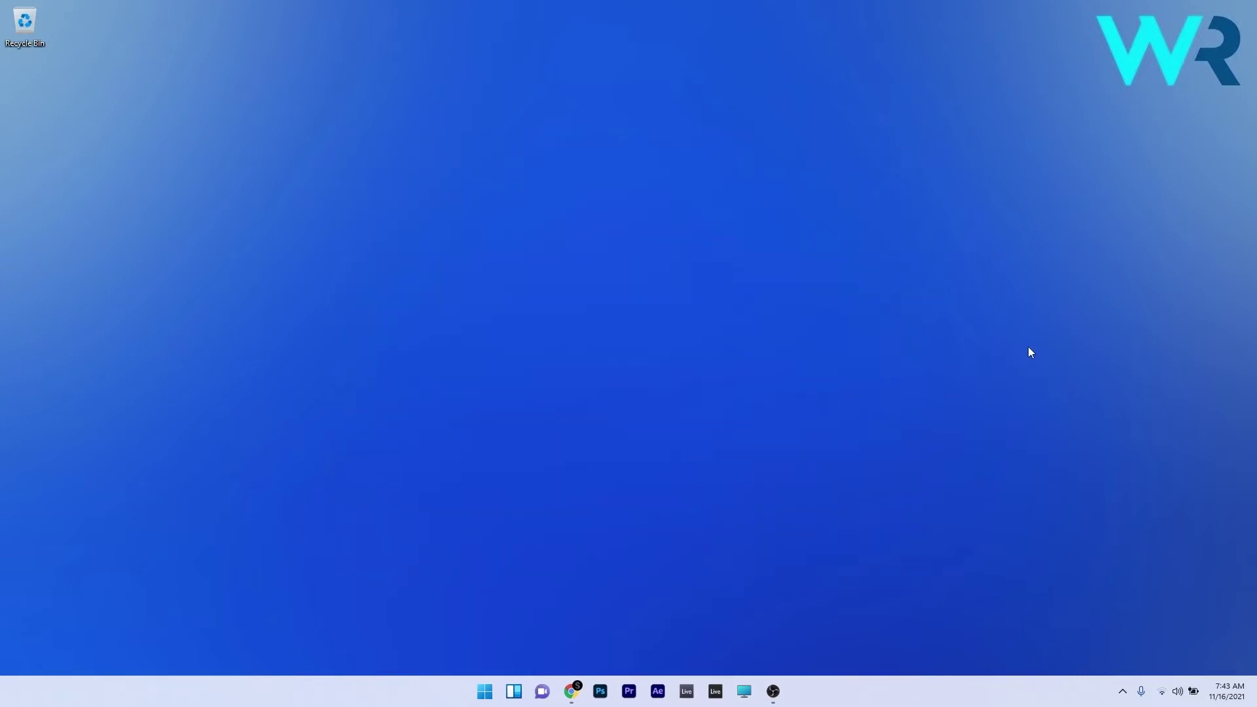
left_click(1177, 695)
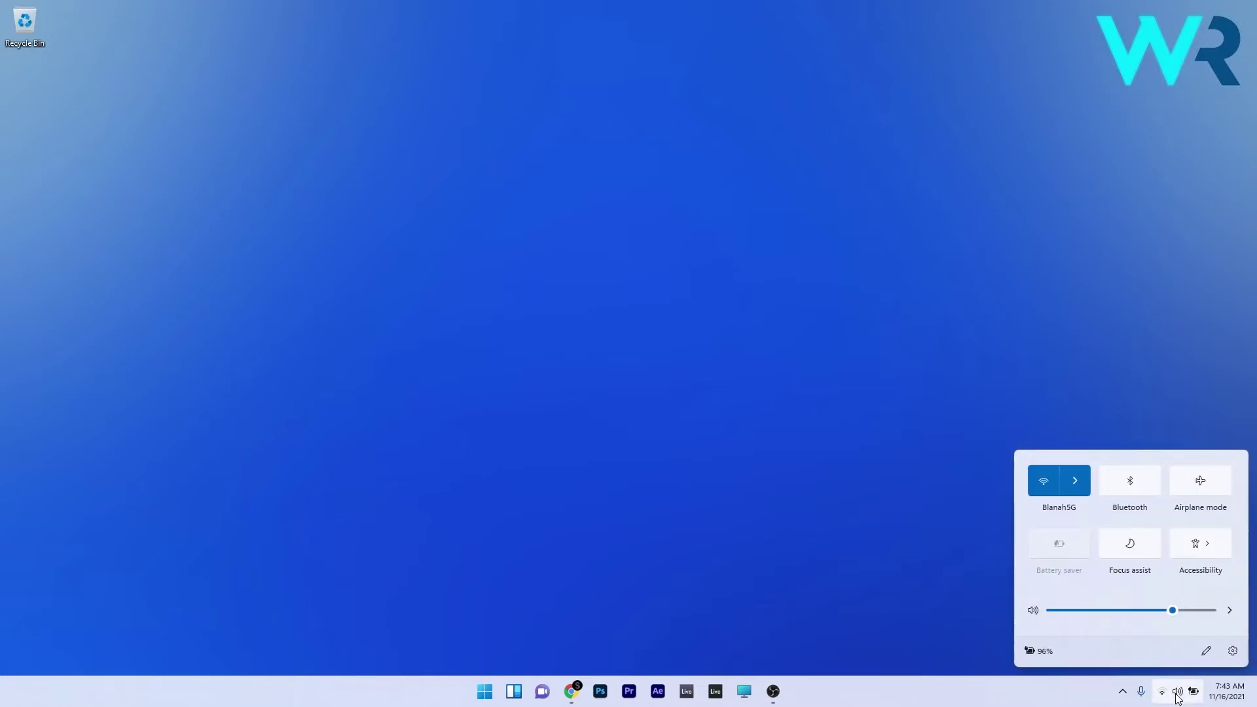
left_click(1232, 651)
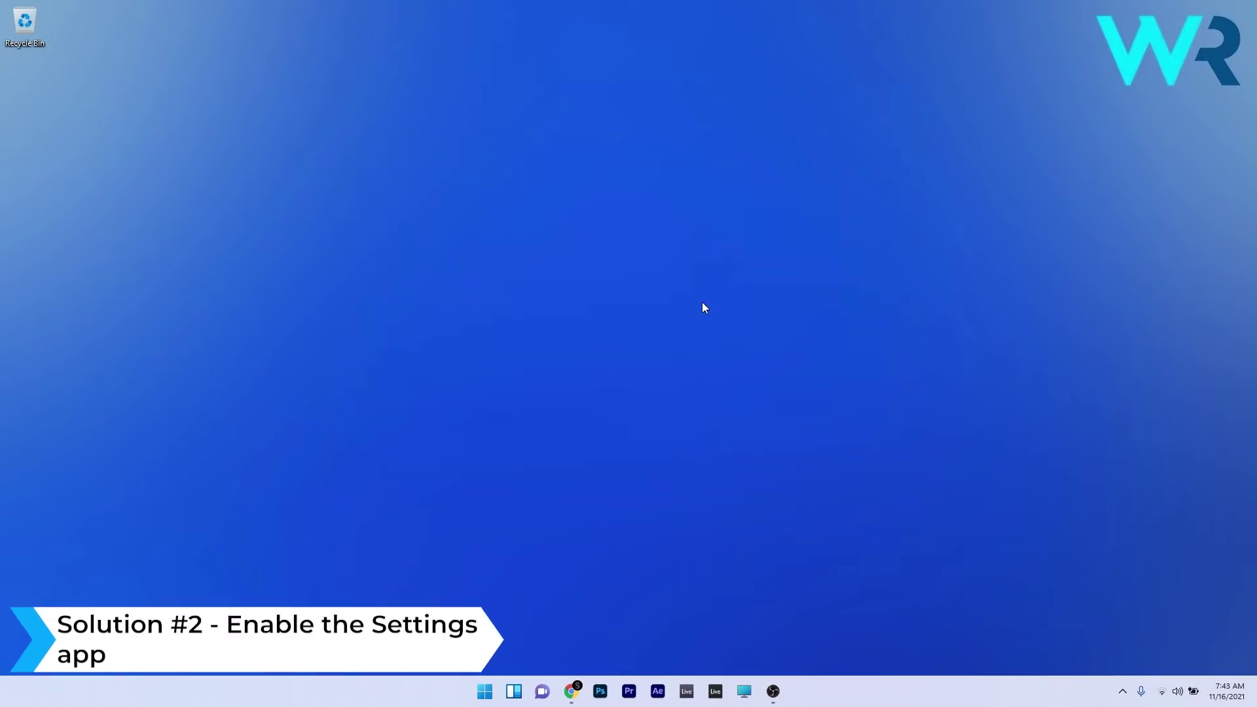
Launch Registry Editor via 'regedit' and expand HKEY_CURRENT_USER > Software > Microsoft.
left_click(483, 693)
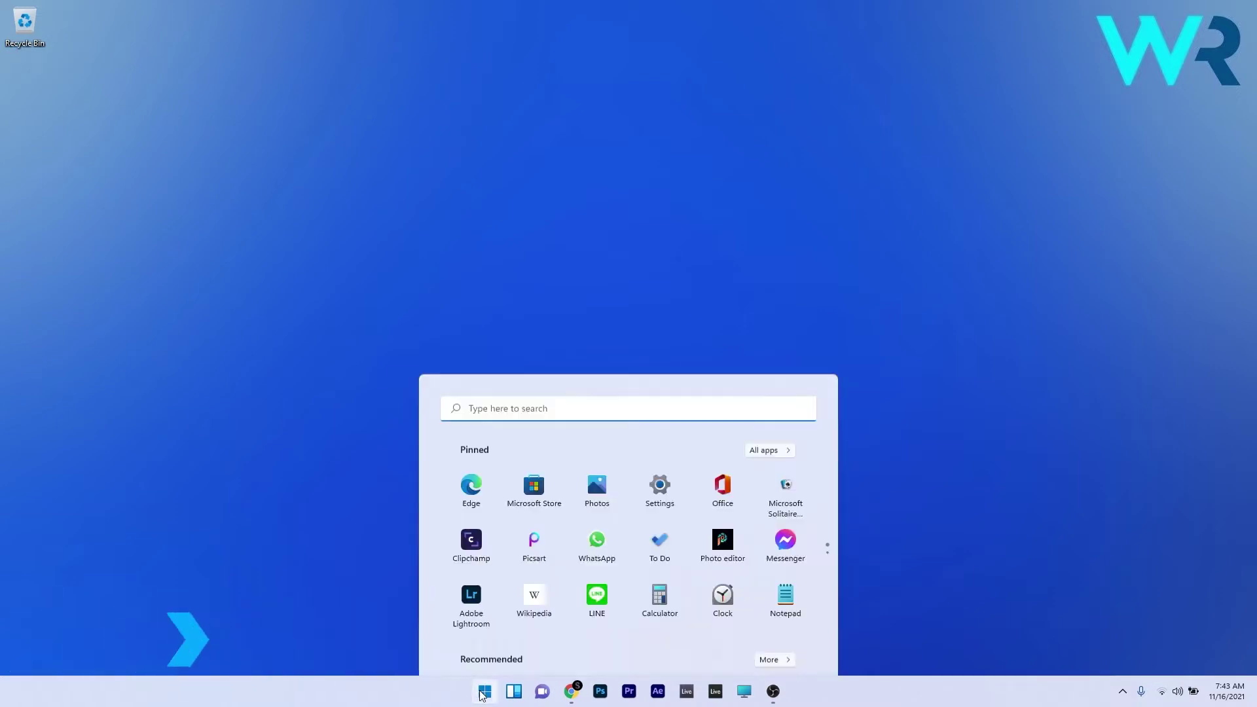
type("regedit")
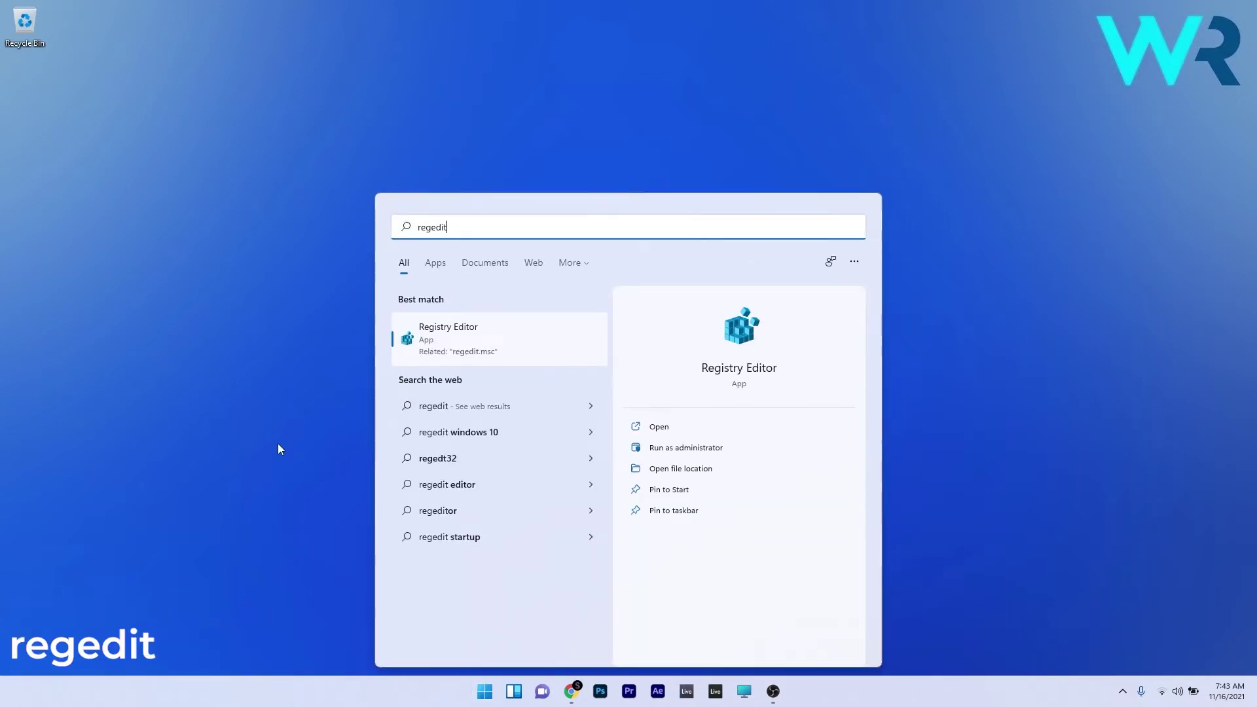
left_click(476, 337)
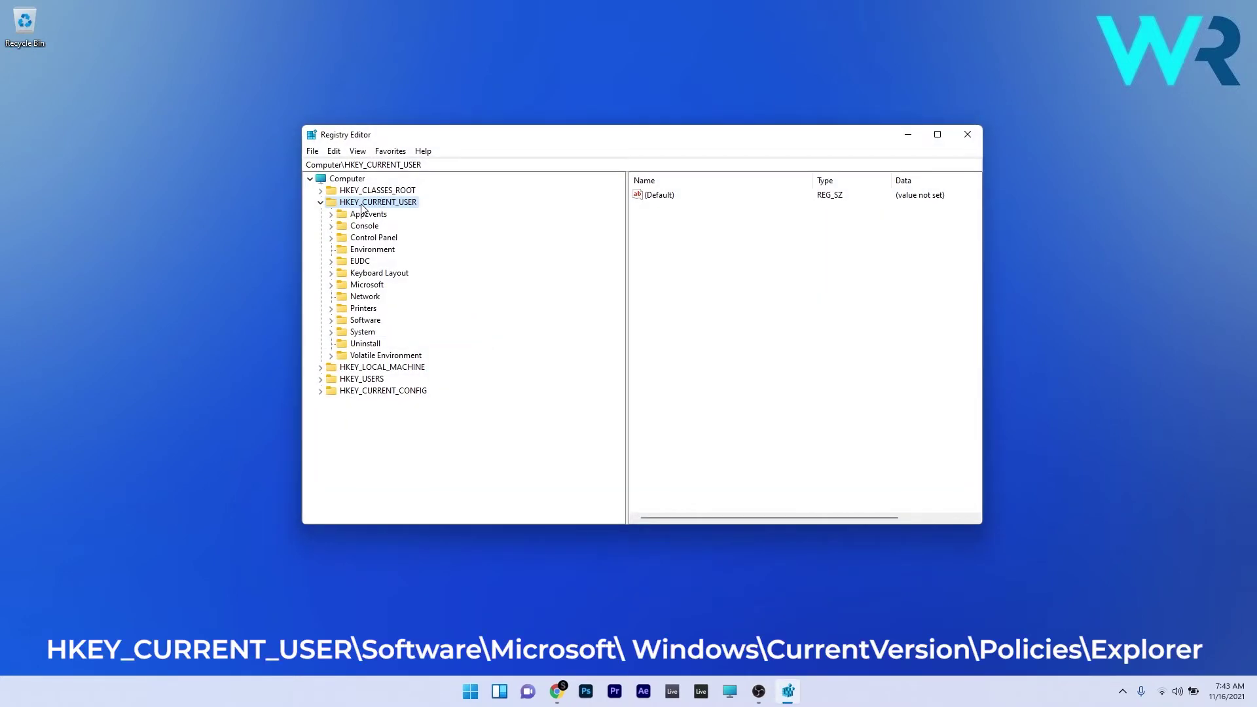
double_click(370, 322)
scroll(522, 323, "down", 8)
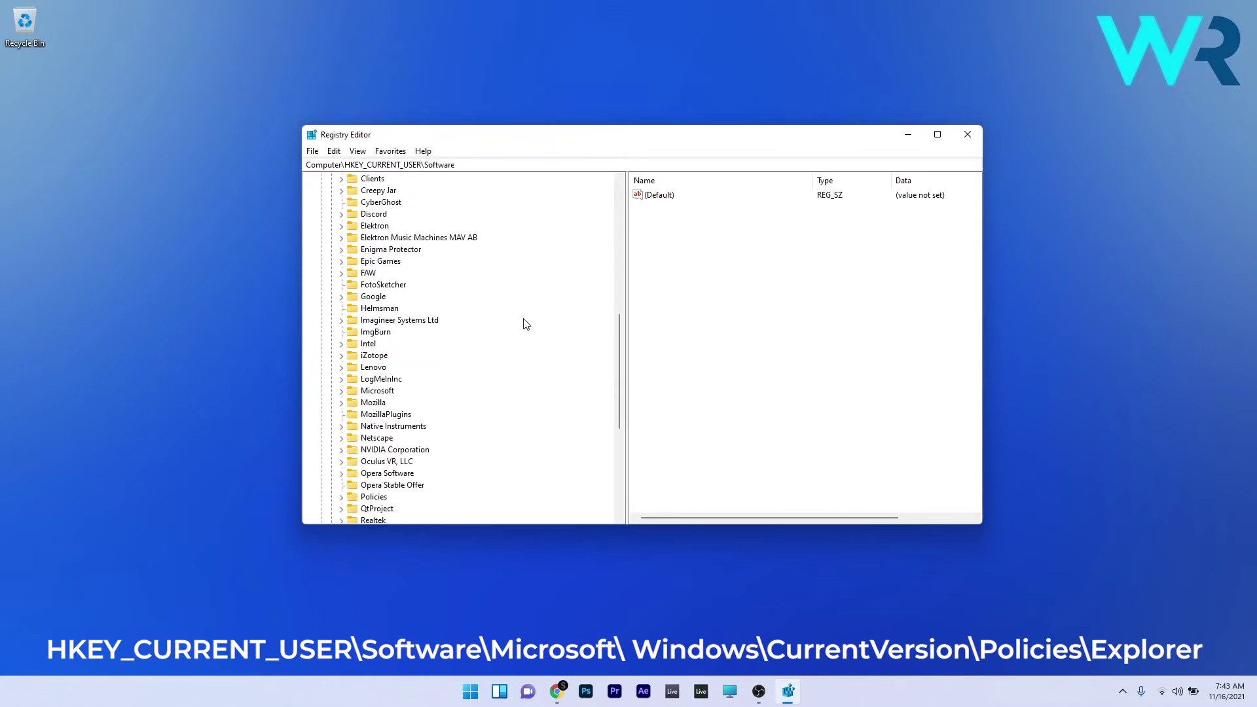
double_click(378, 390)
Expand Windows > CurrentVersion > Policies and select the Explorer key.
scroll(530, 322, "down", 18)
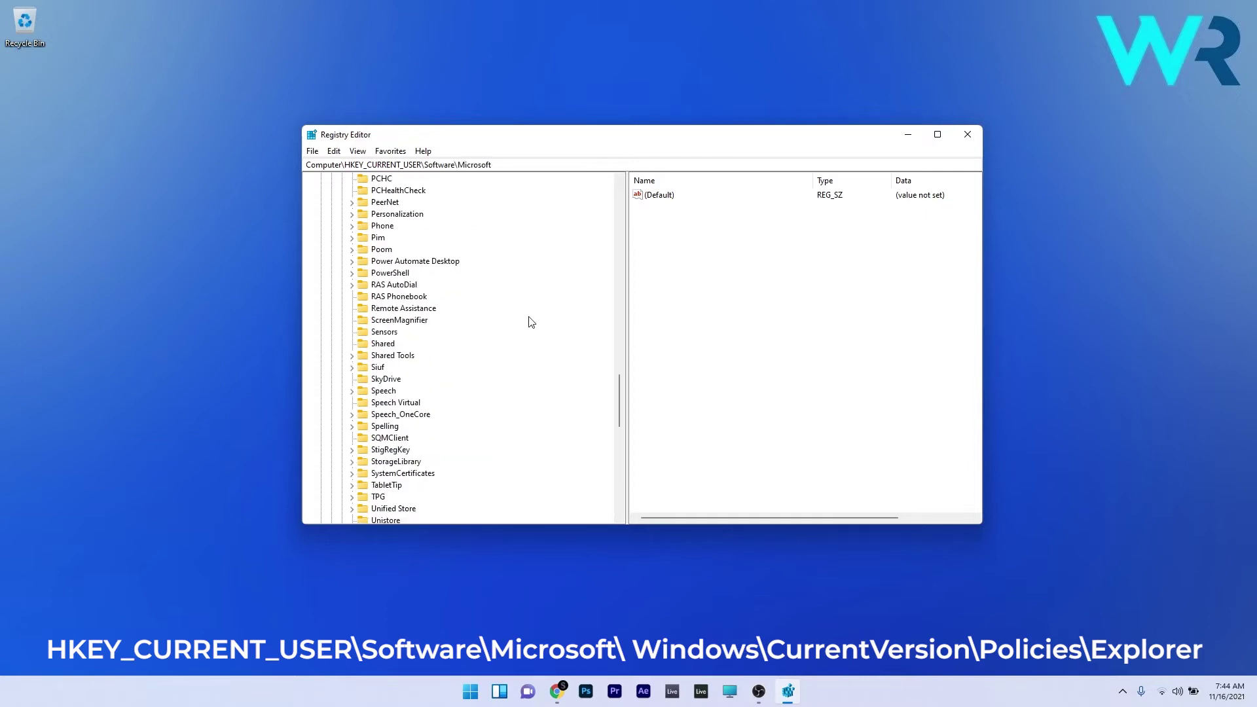
scroll(531, 322, "down", 4)
double_click(395, 368)
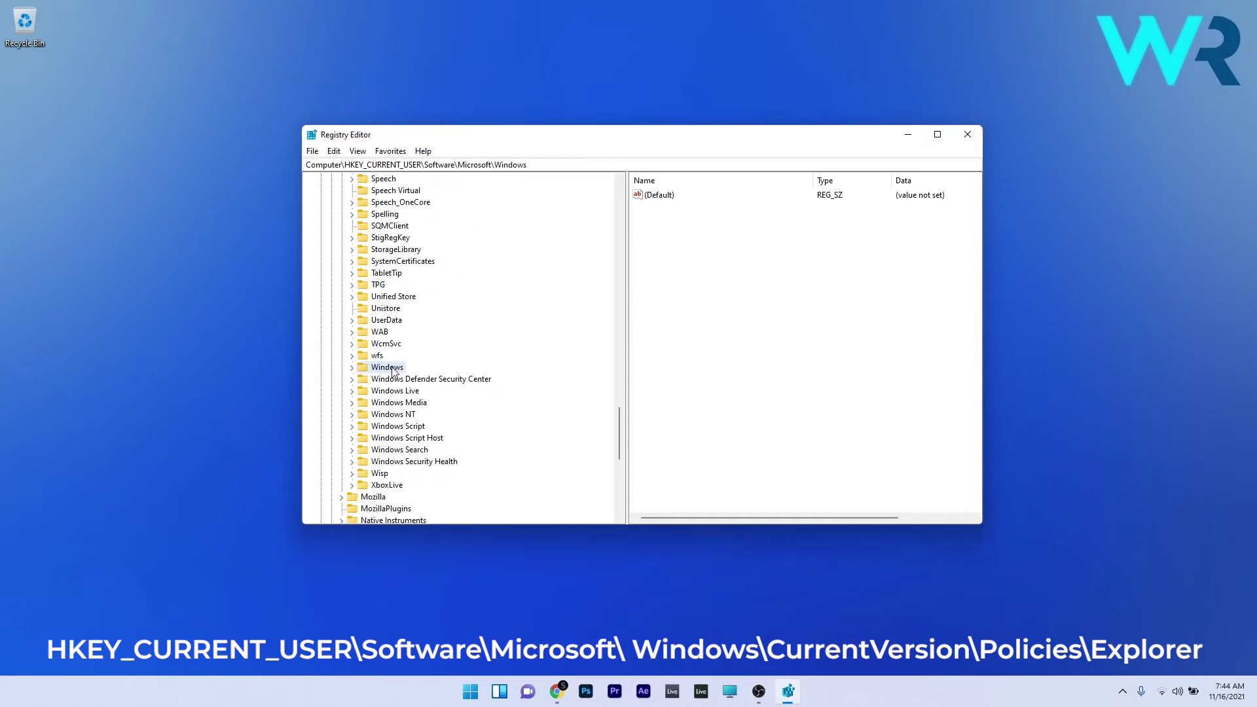
double_click(415, 393)
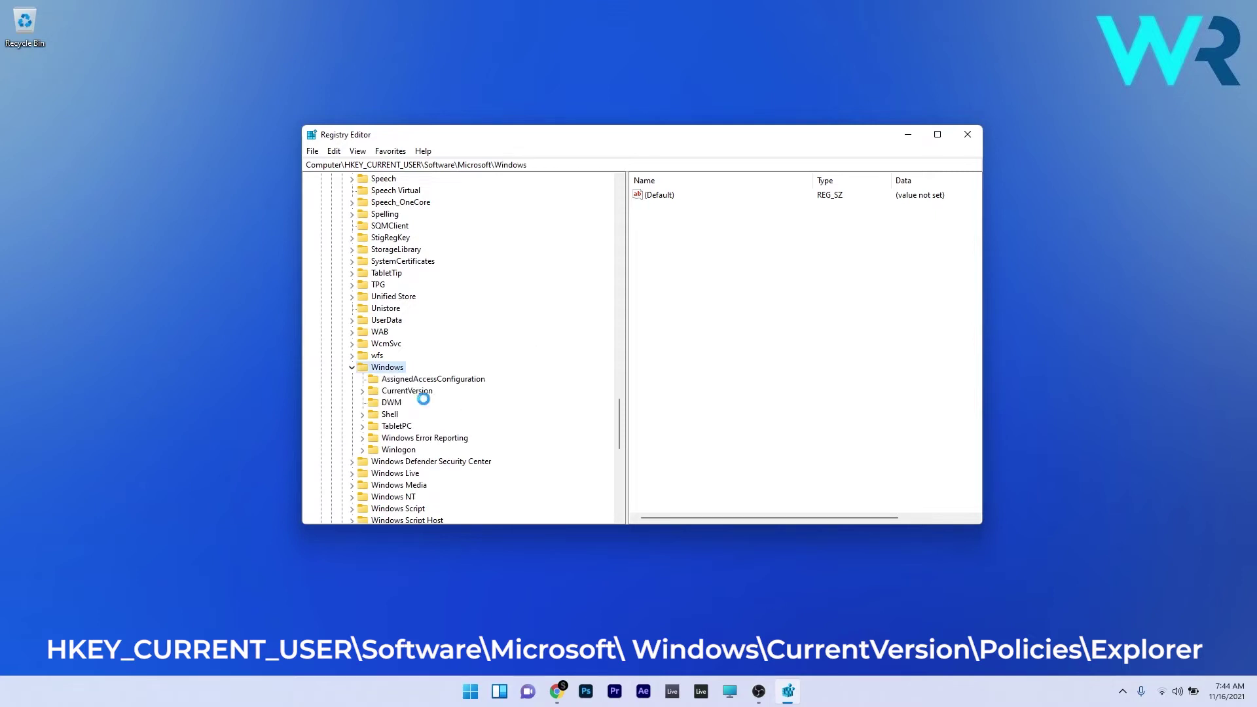
scroll(519, 355, "down", 10)
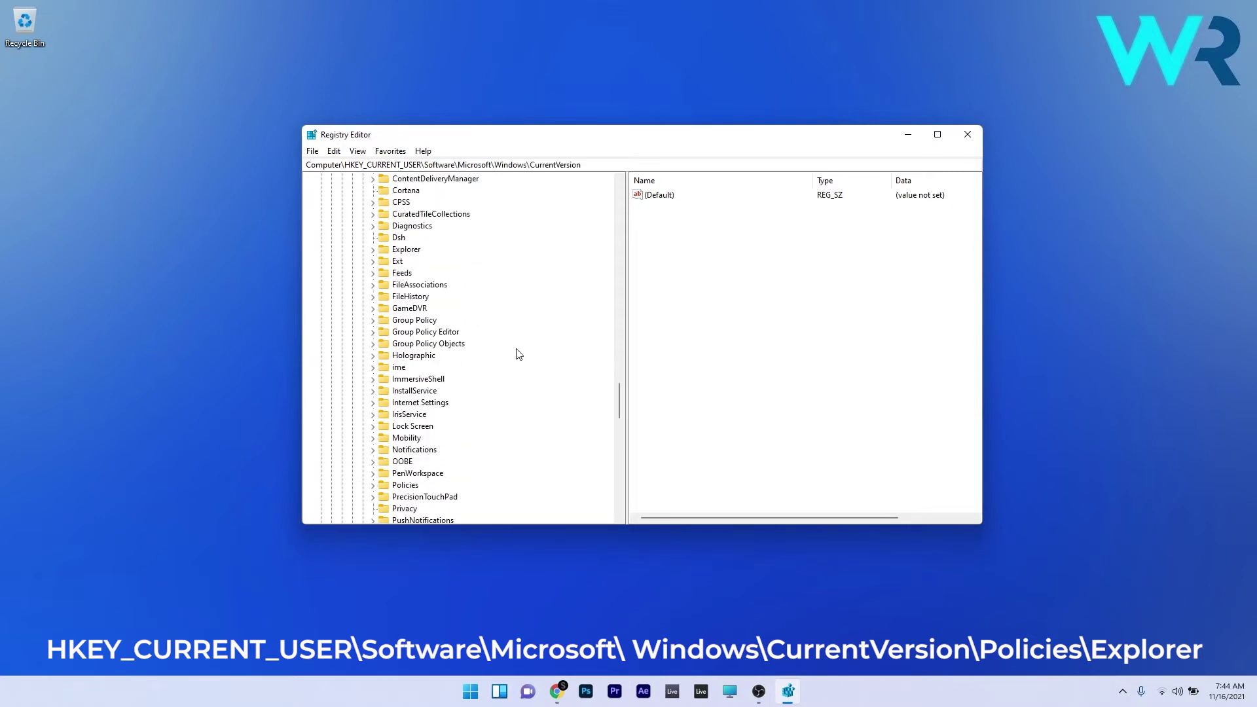
double_click(405, 380)
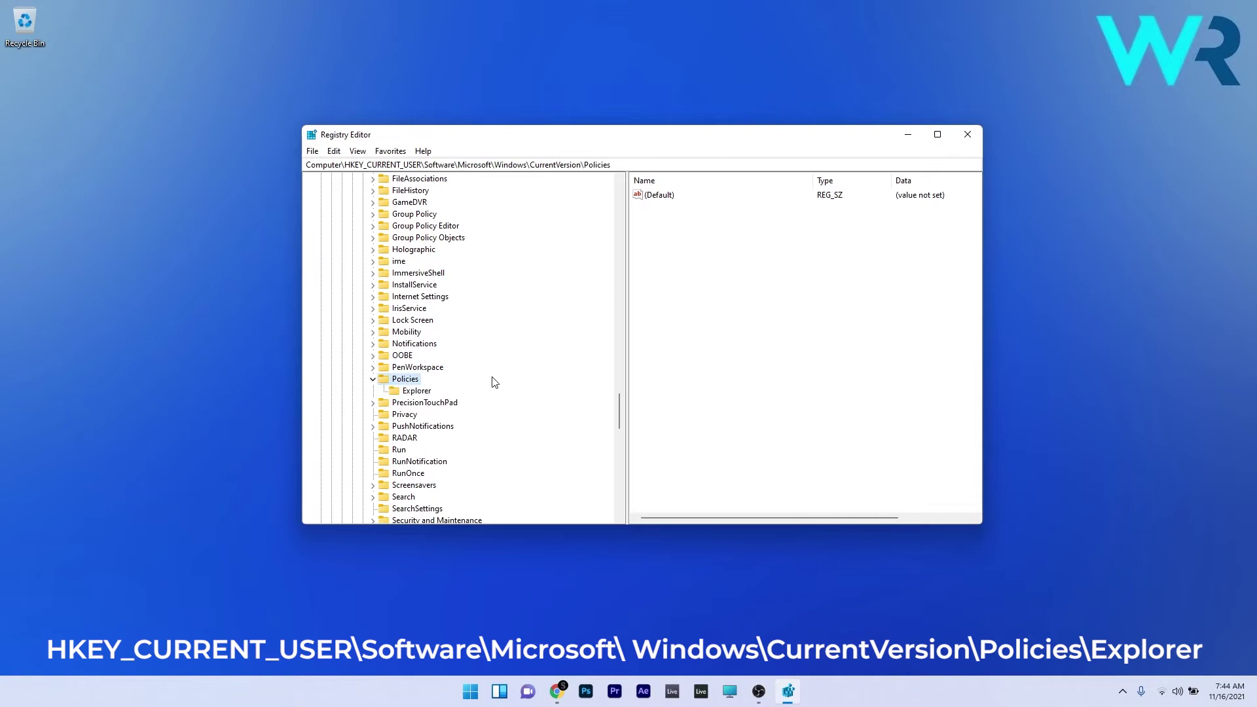
left_click(420, 392)
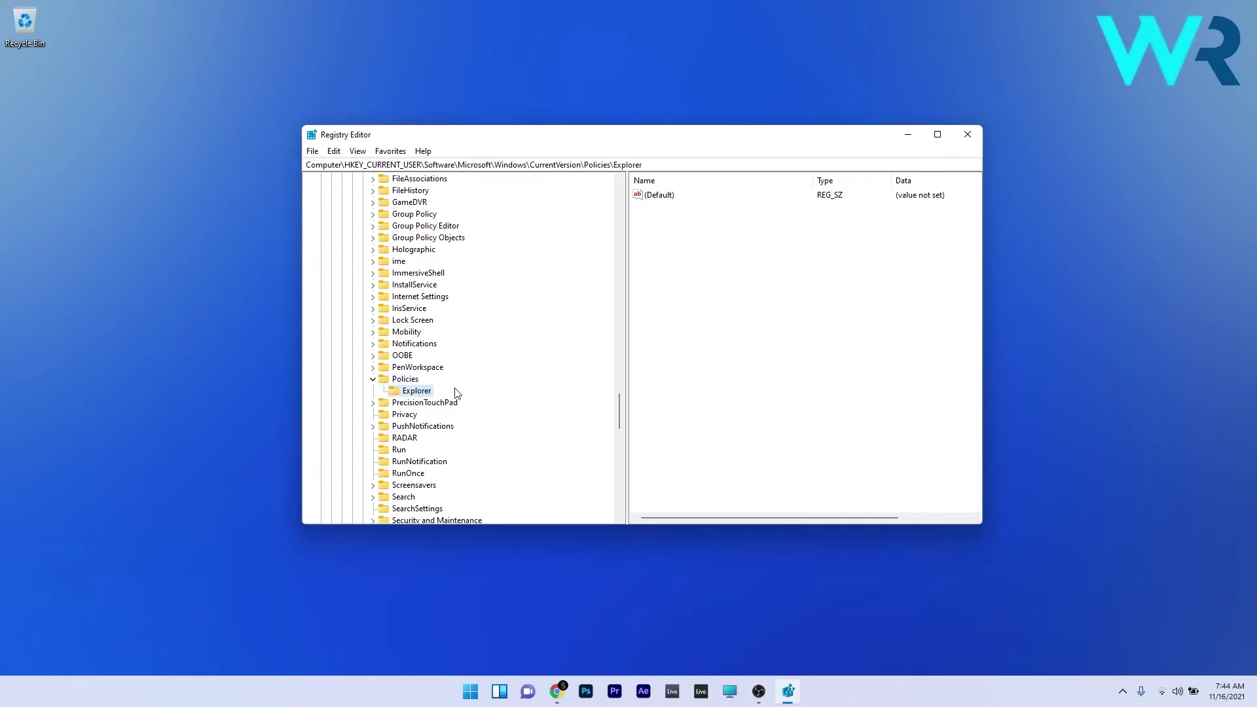
Create a new DWORD (32-bit) value named NoControlPanel in the Explorer key.
right_click(412, 381)
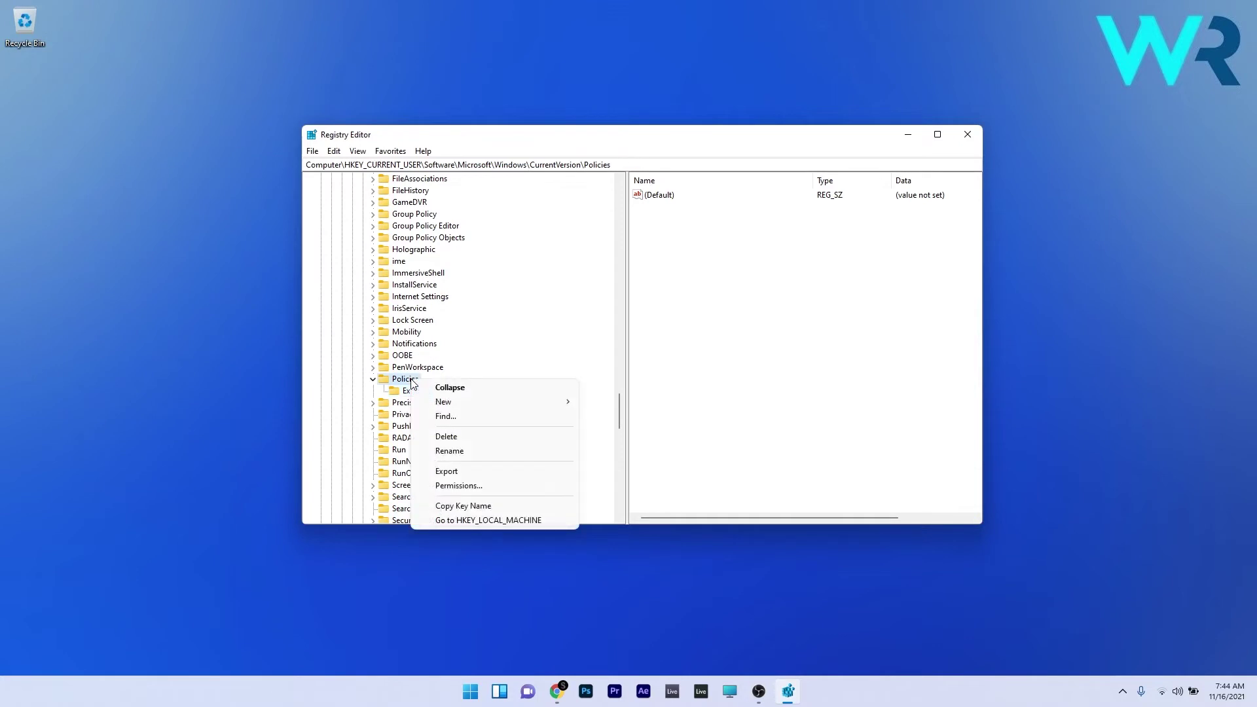
mouse_move(436, 403)
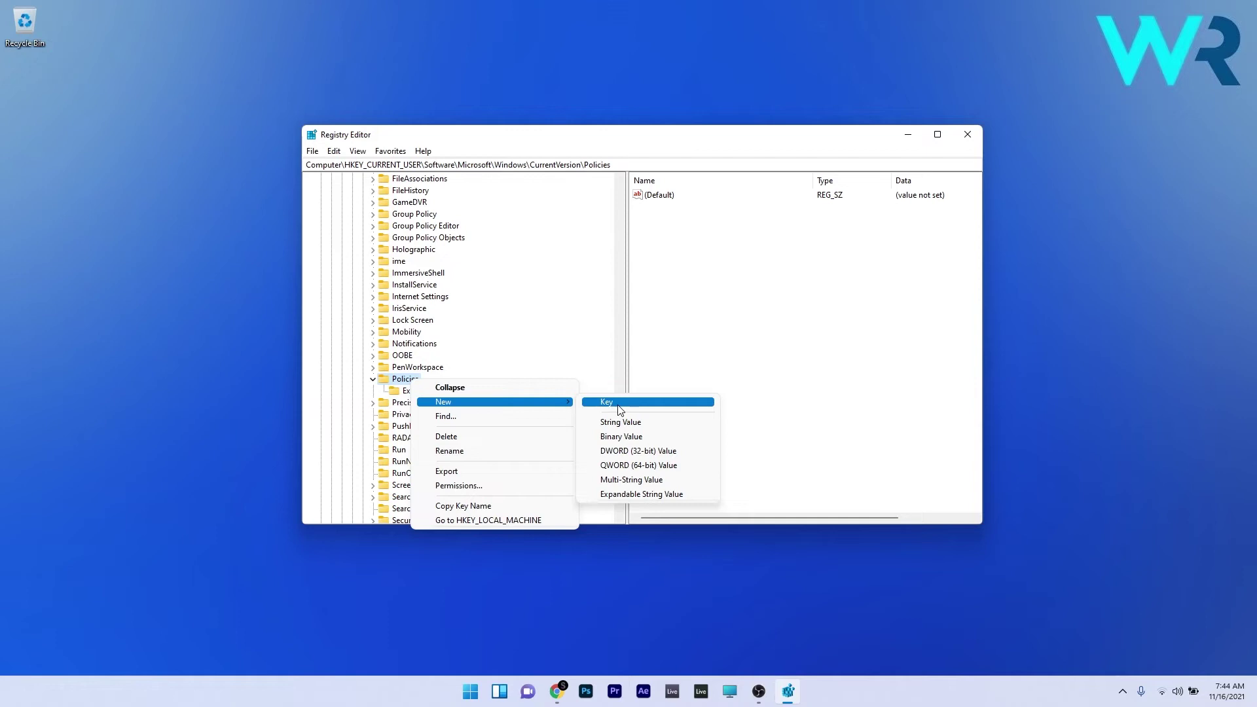
left_click(417, 391)
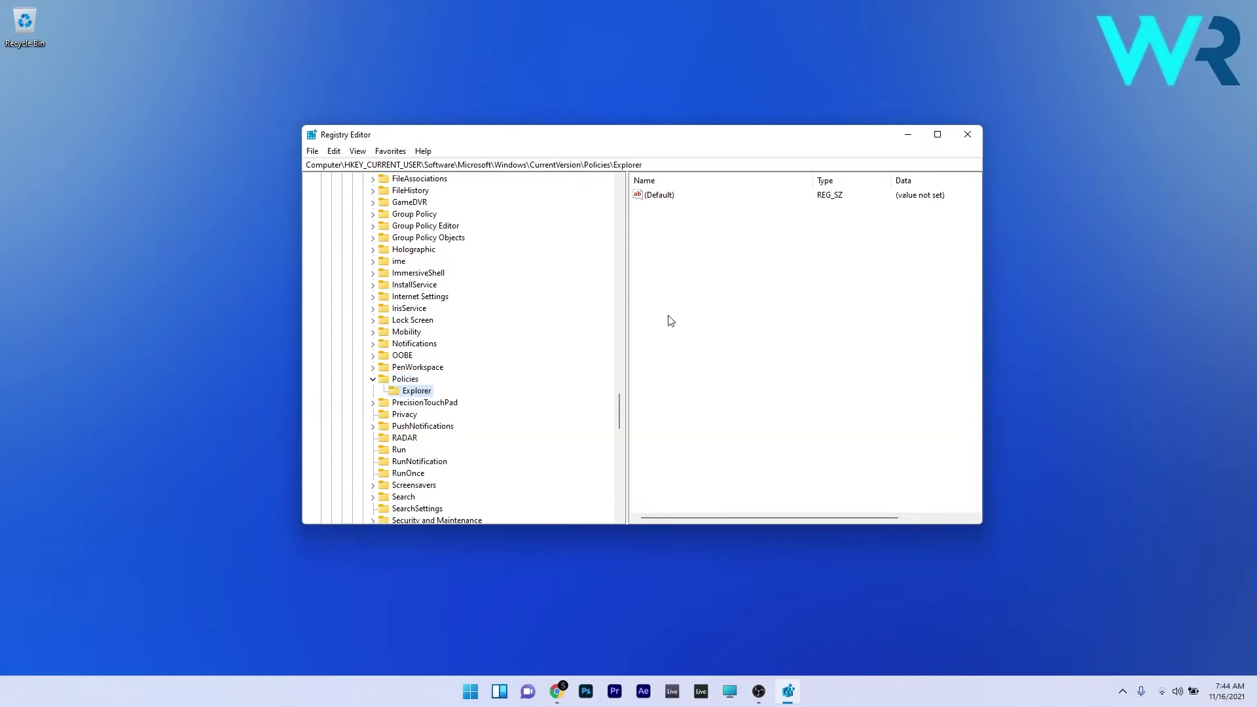
right_click(738, 322)
mouse_move(773, 327)
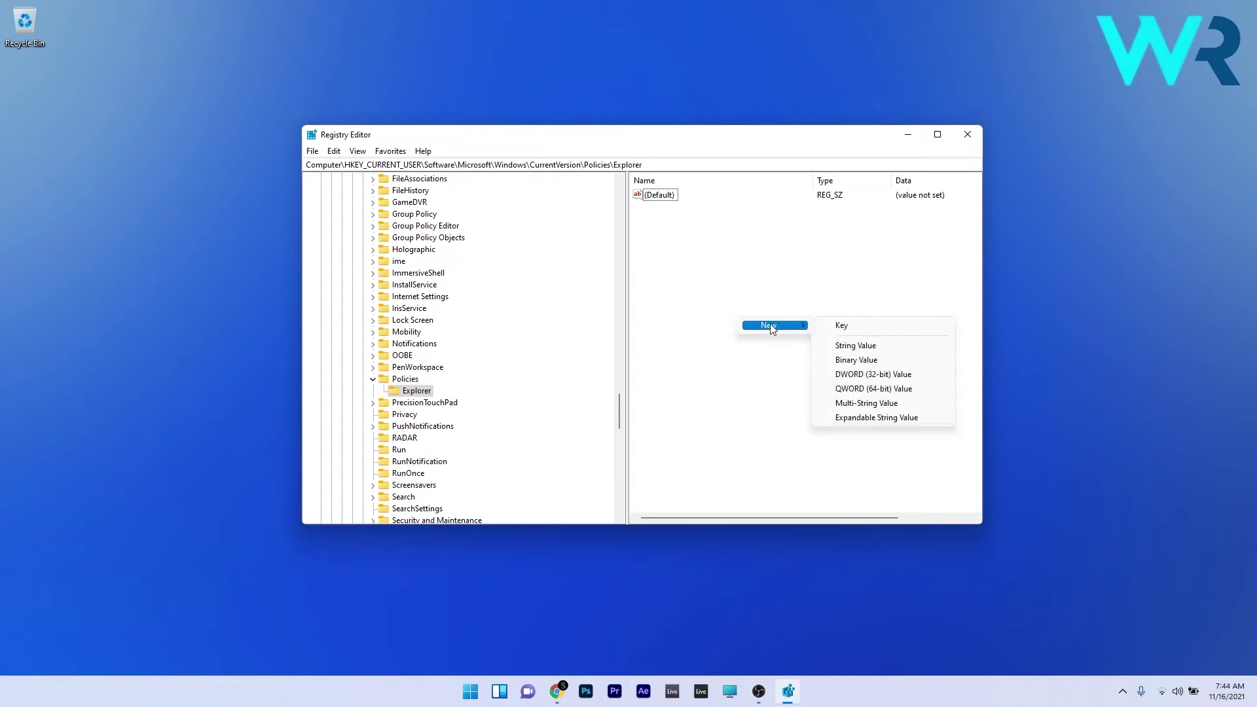
left_click(890, 375)
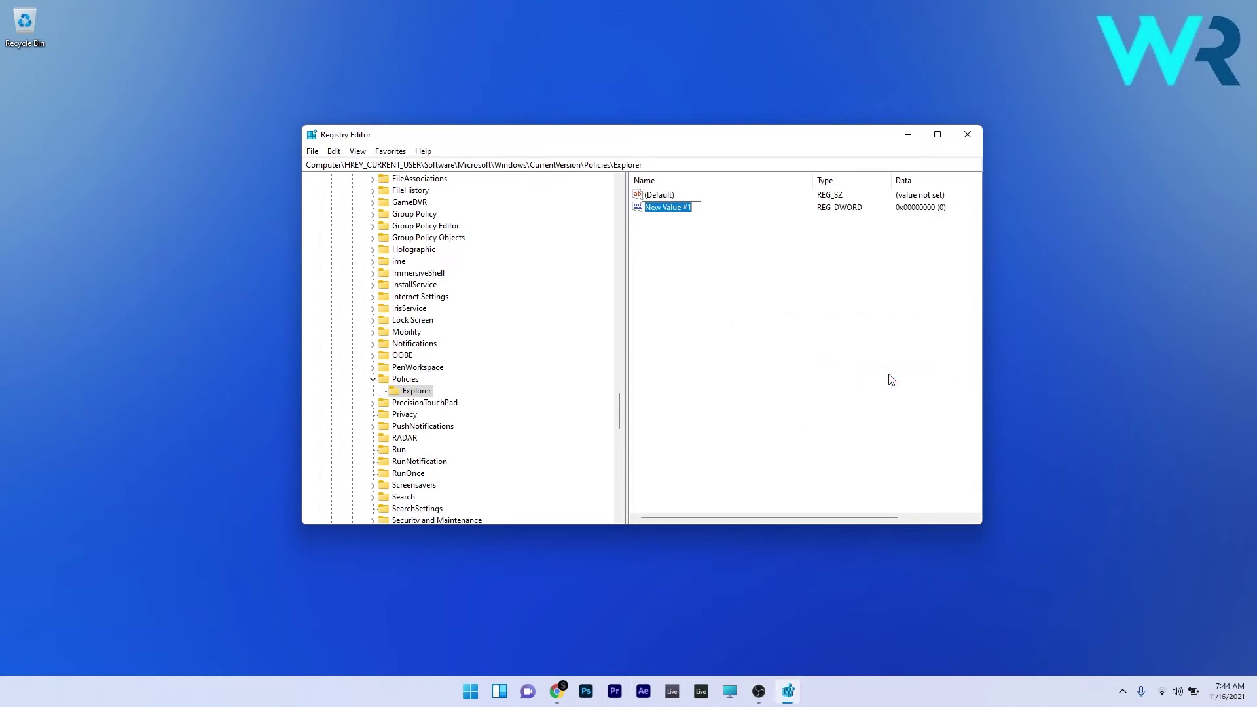
type("NoControlPanel")
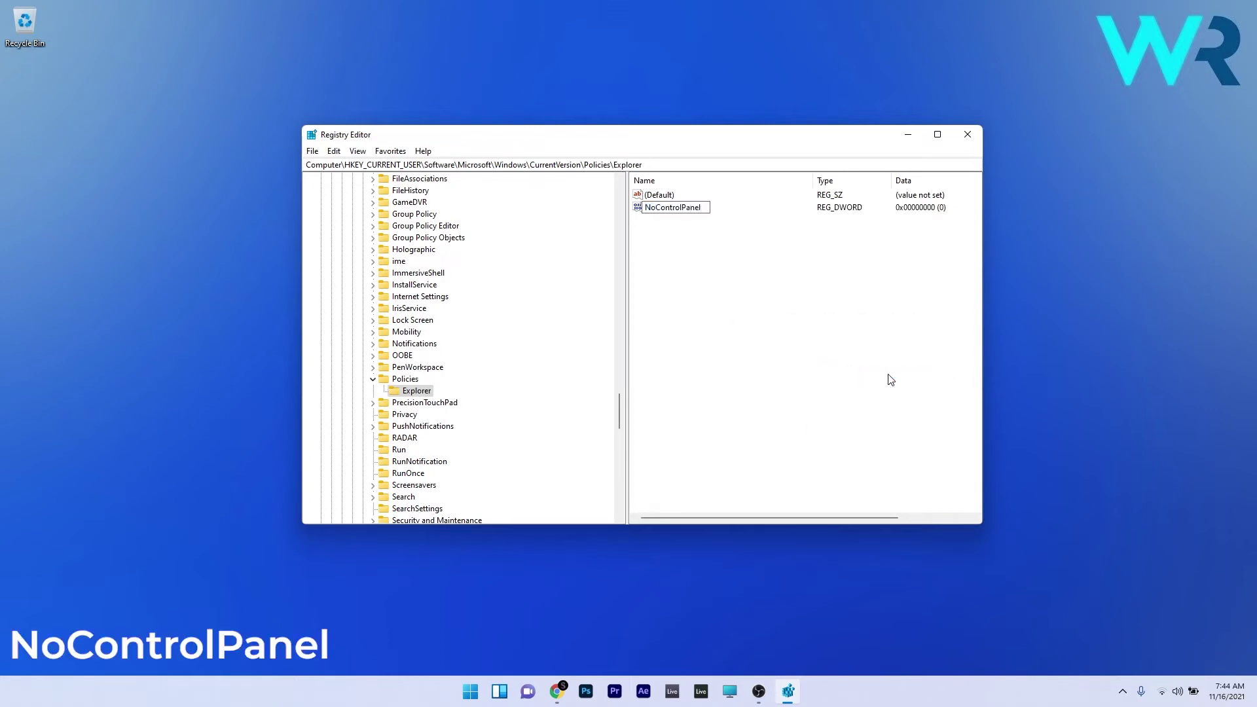
key("Return")
Enter 0 as the NoControlPanel value data.
left_click(677, 239)
double_click(679, 208)
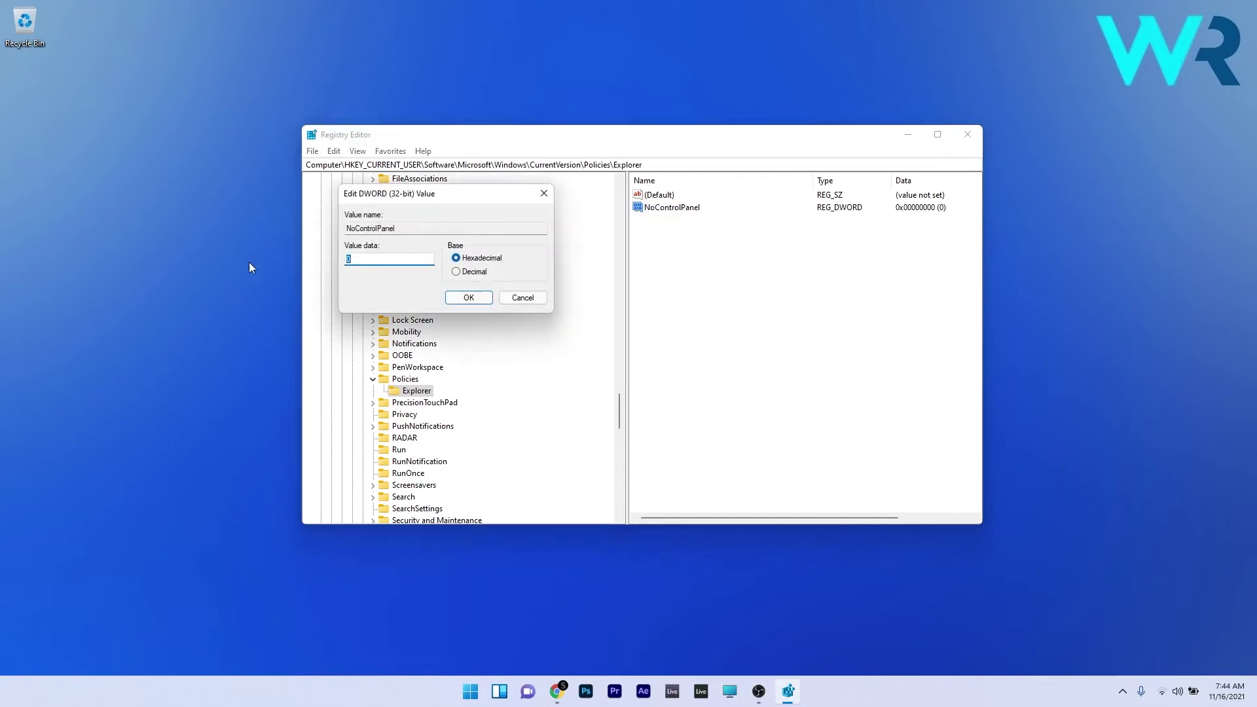
type("0")
Save the NoControlPanel value, close Registry Editor, and launch gpedit.msc.
left_click(469, 298)
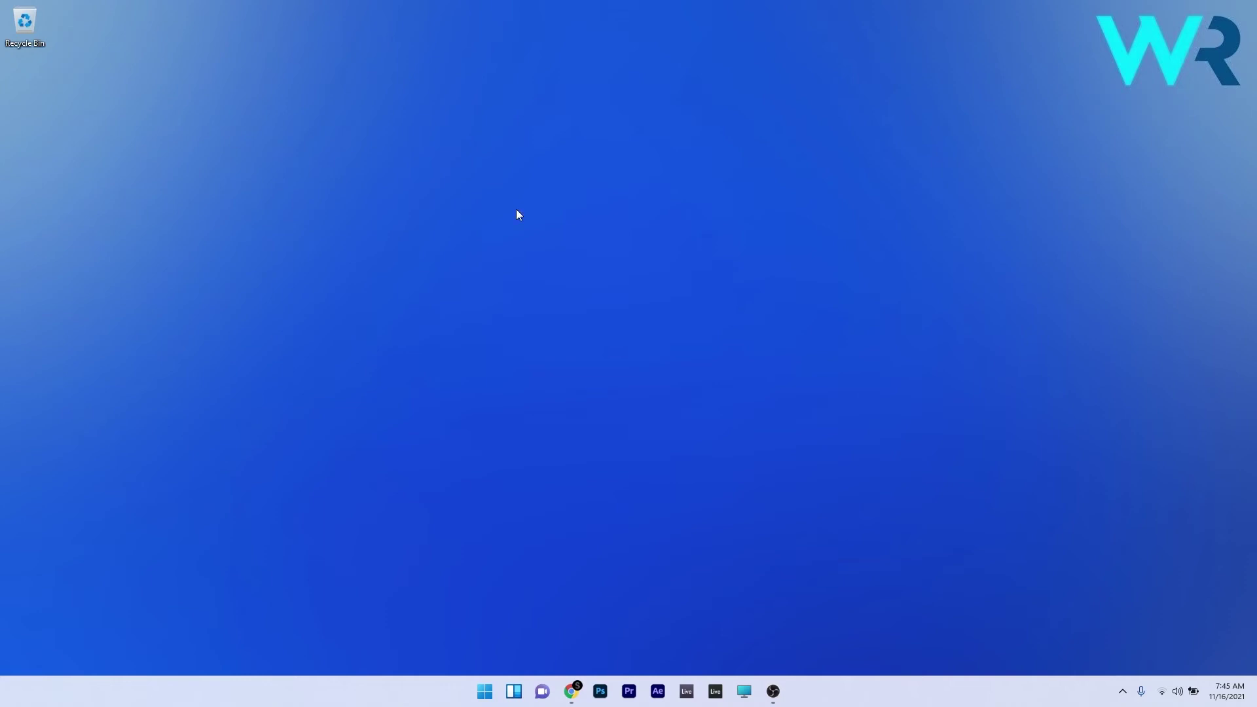
left_click(479, 695)
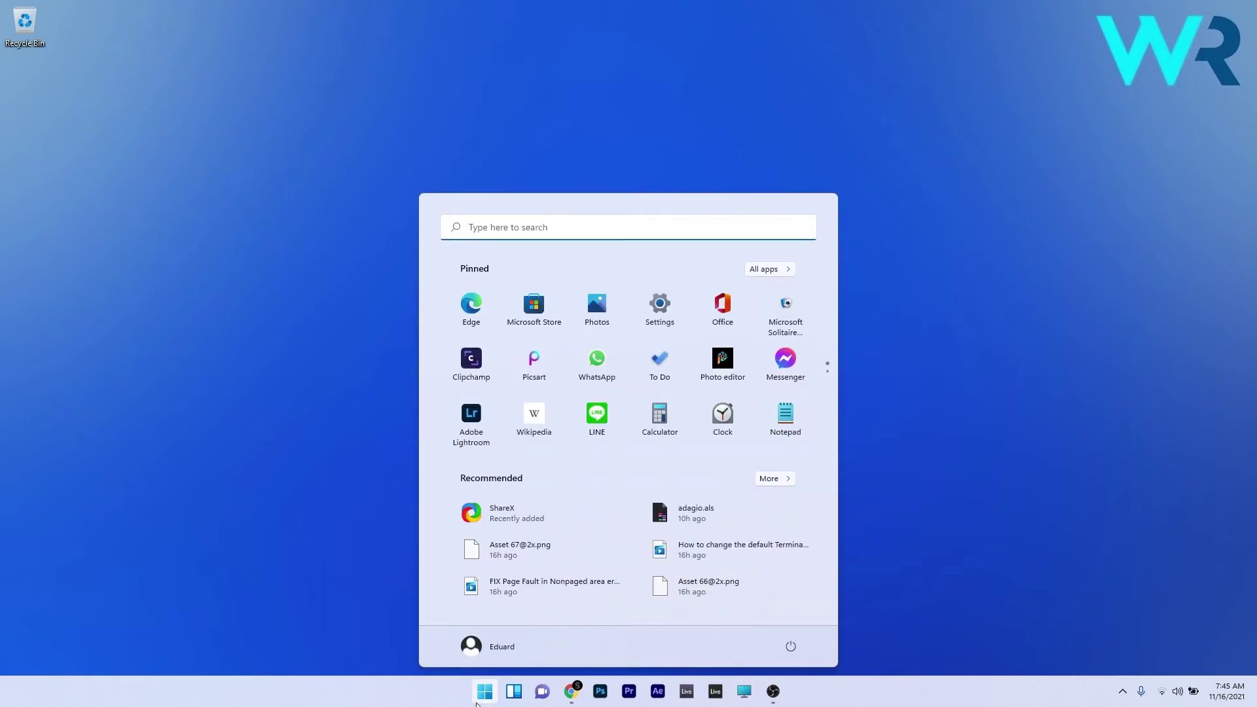
type("gpedit.msc")
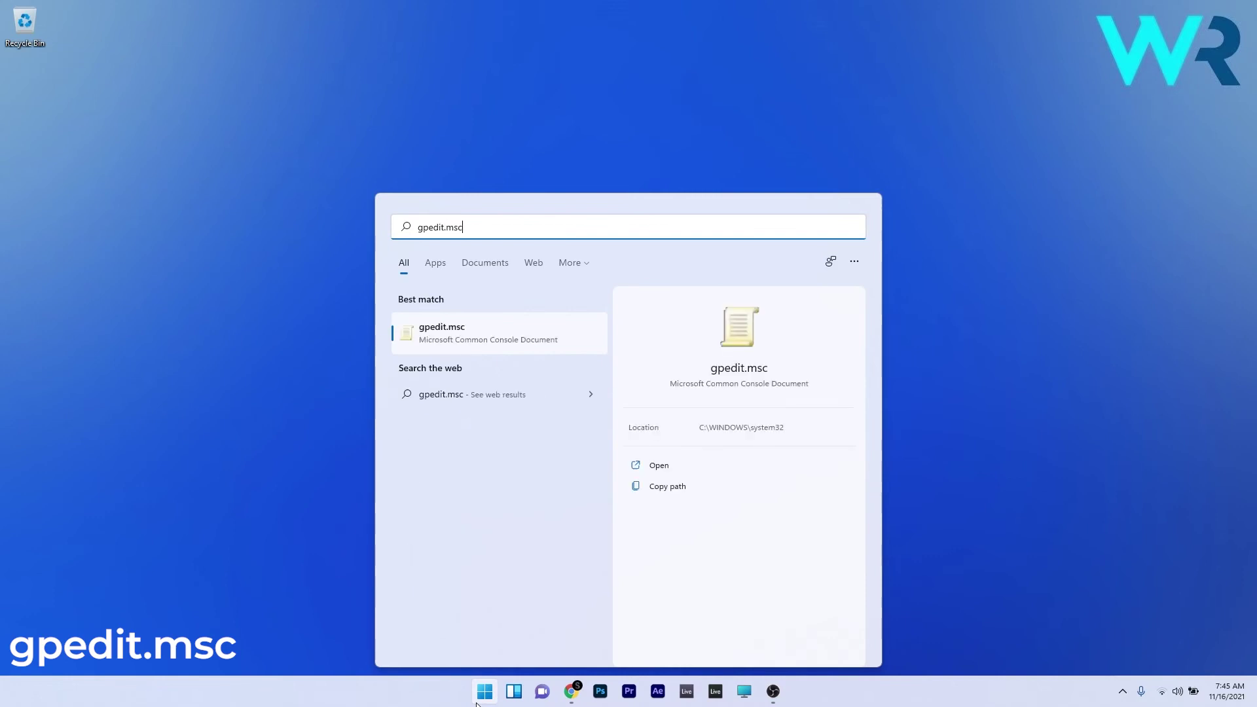
left_click(473, 328)
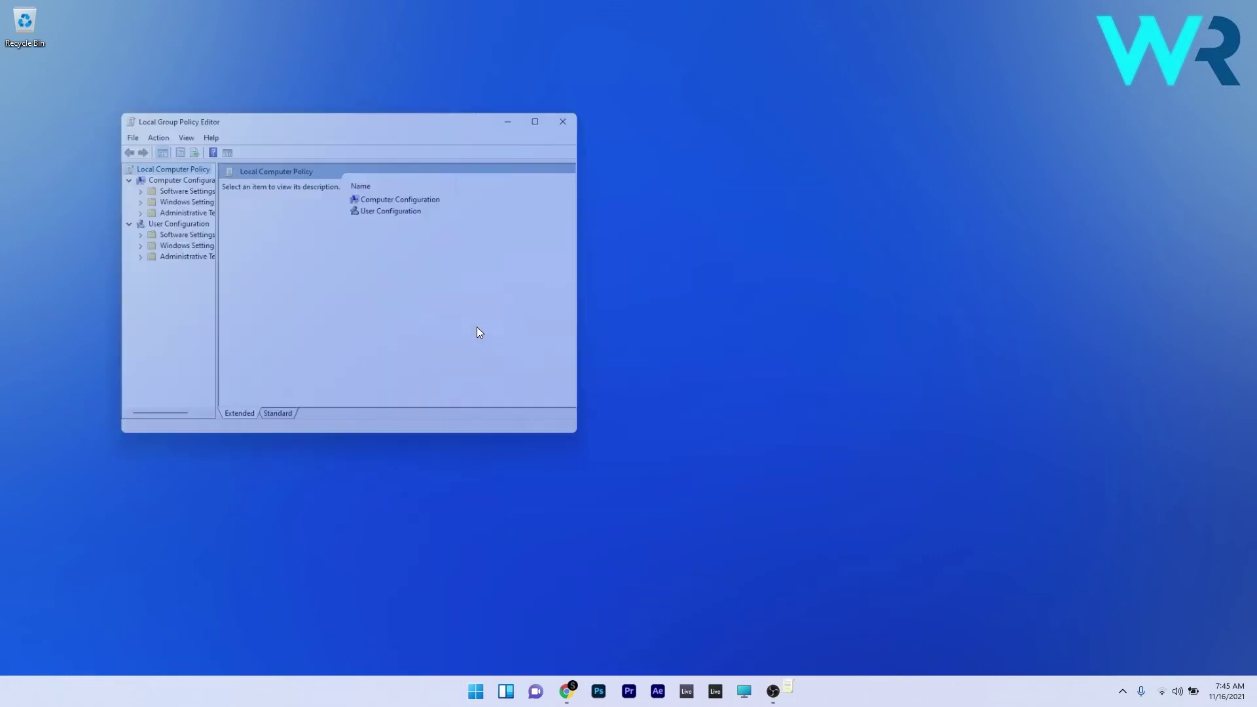
Navigate to User Configuration > Administrative Templates > Control Panel.
left_click_drag(432, 372, 499, 372)
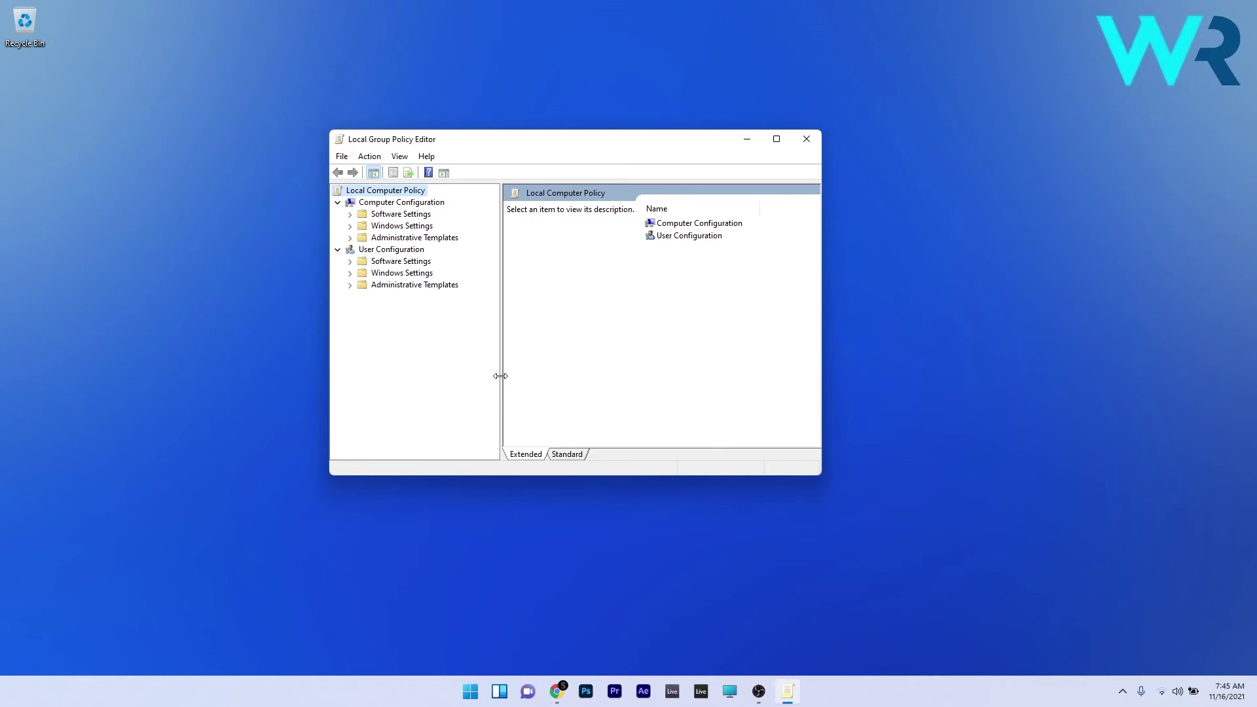
left_click(386, 249)
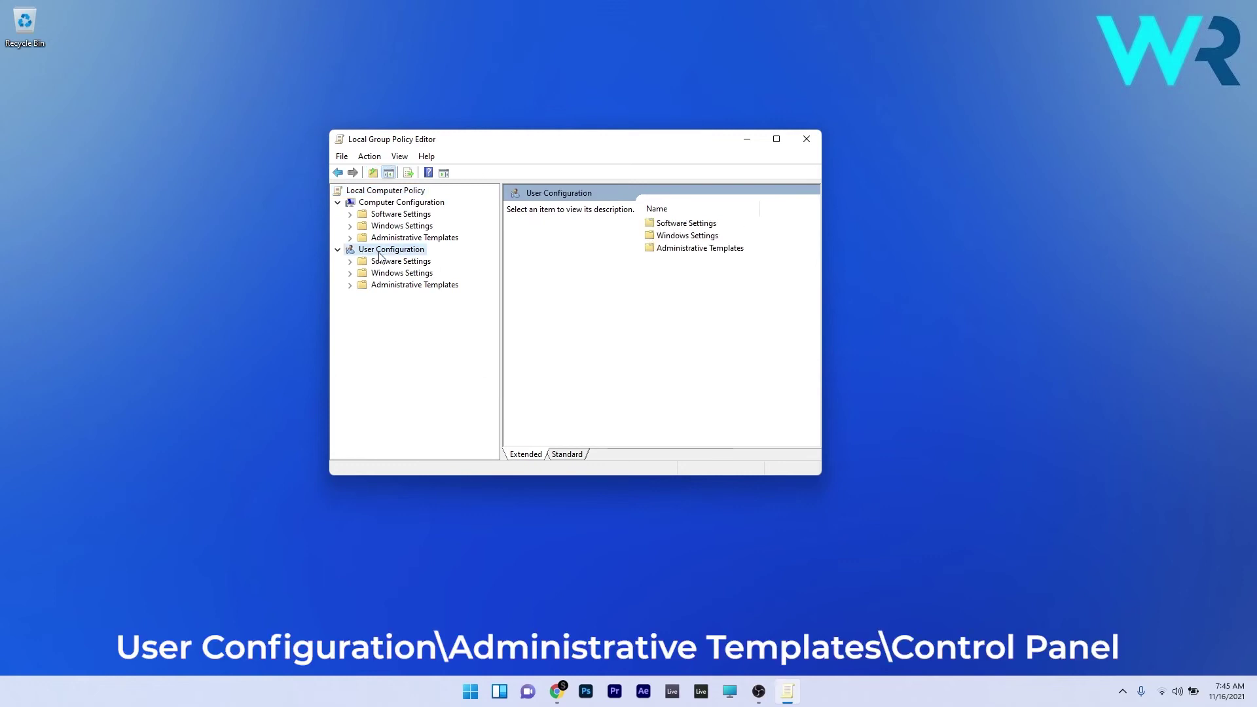
double_click(386, 286)
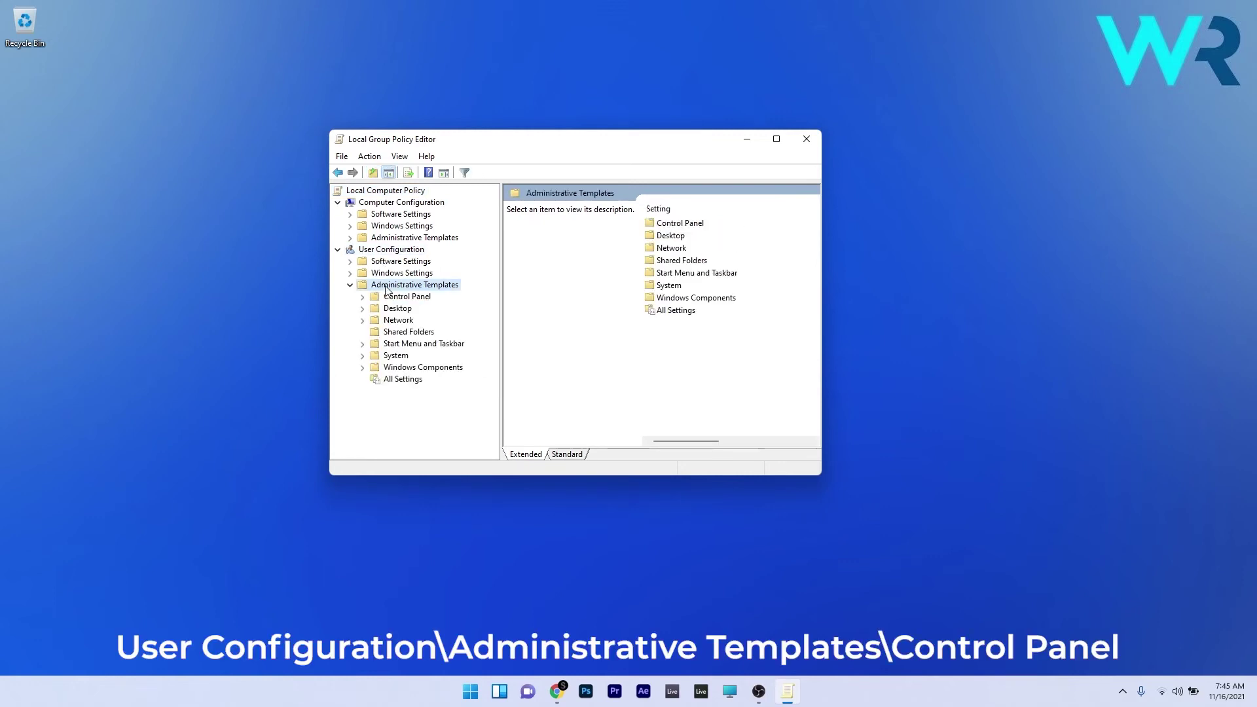
left_click(410, 298)
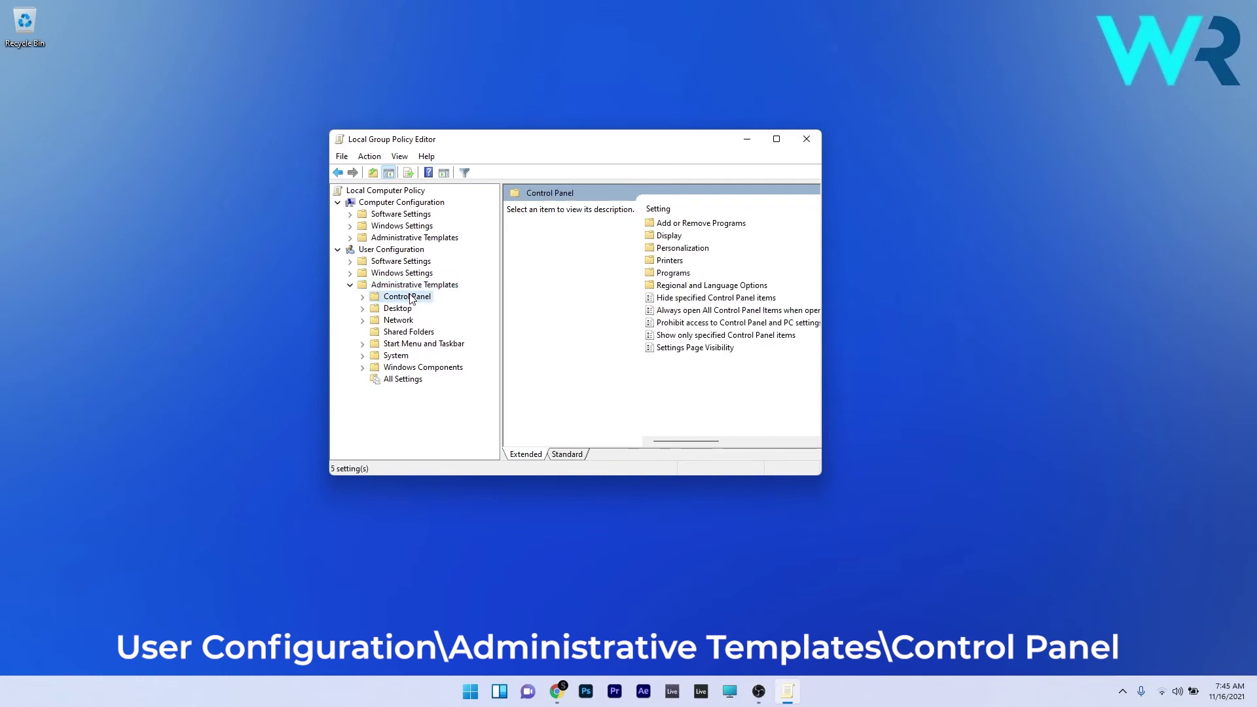
Set 'Prohibit access to Control Panel and PC settings' to Disabled and apply.
double_click(701, 324)
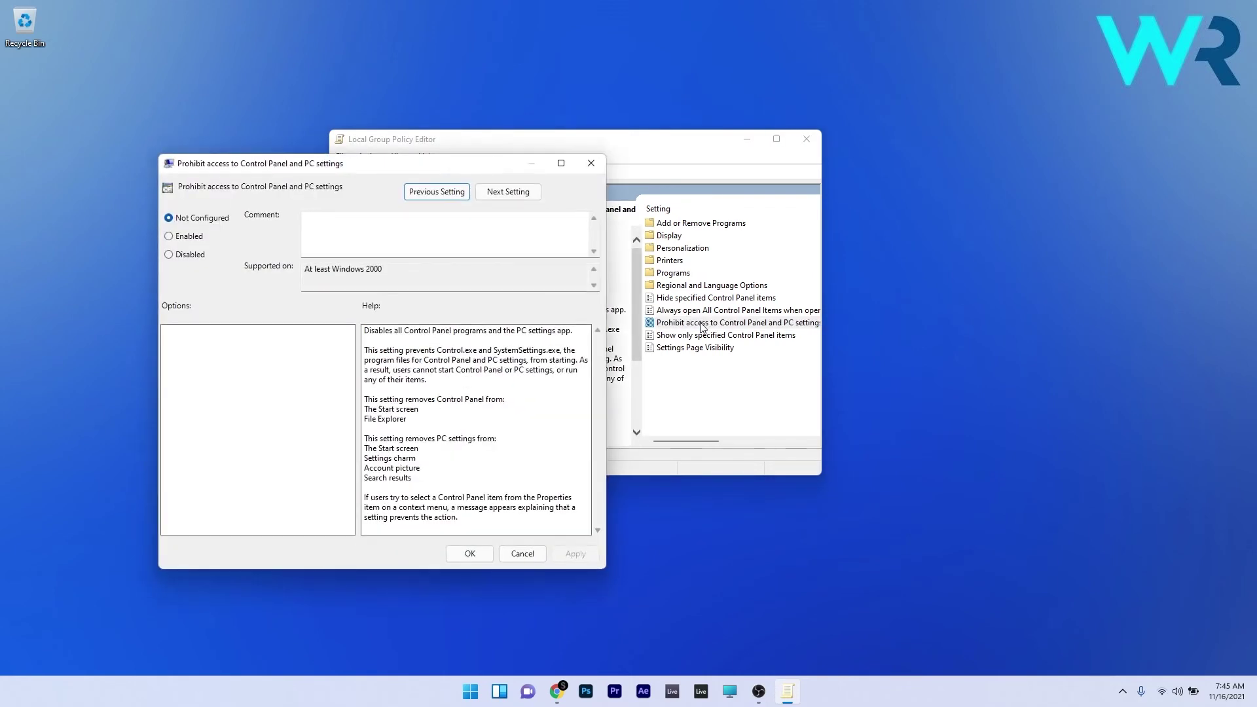
left_click(362, 202)
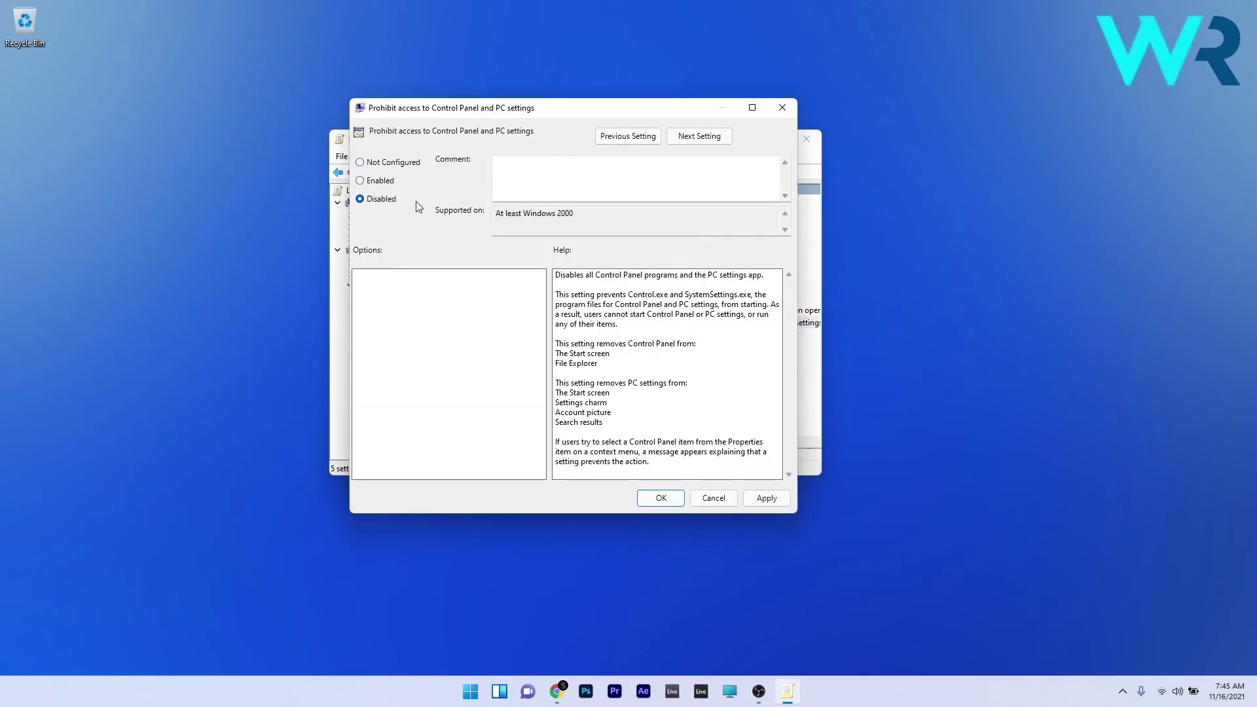
left_click(765, 497)
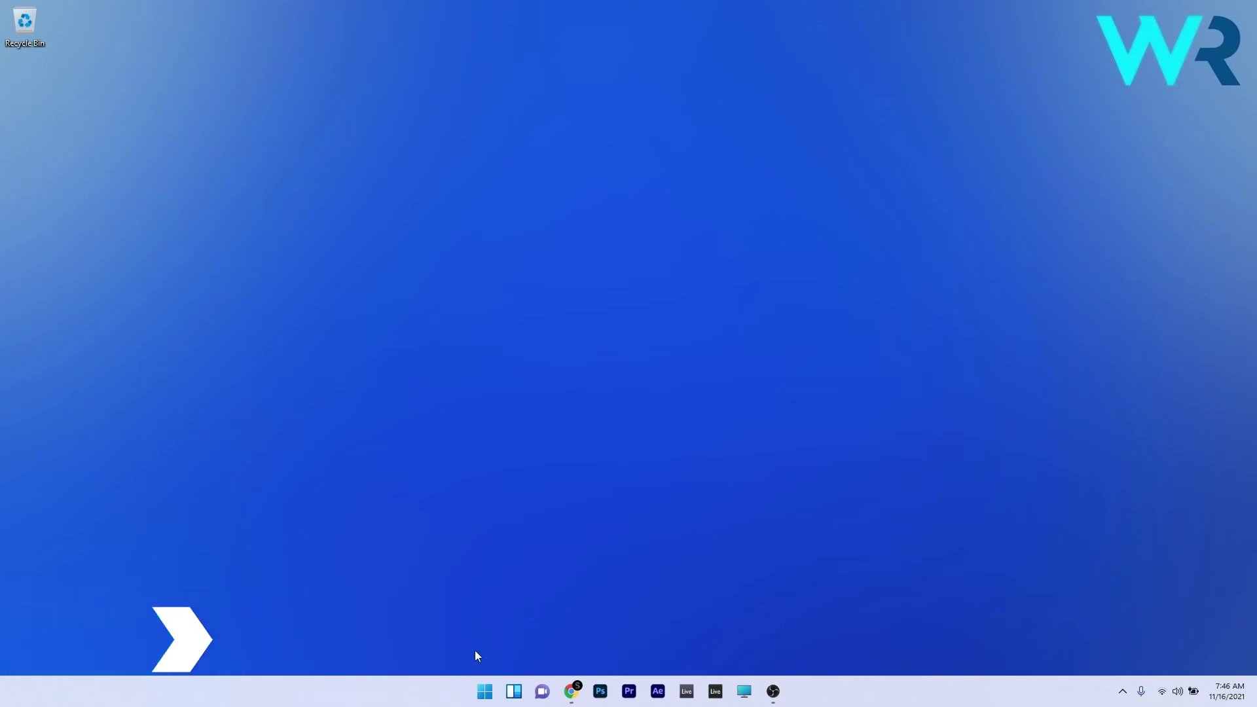
left_click(485, 692)
type("cmd")
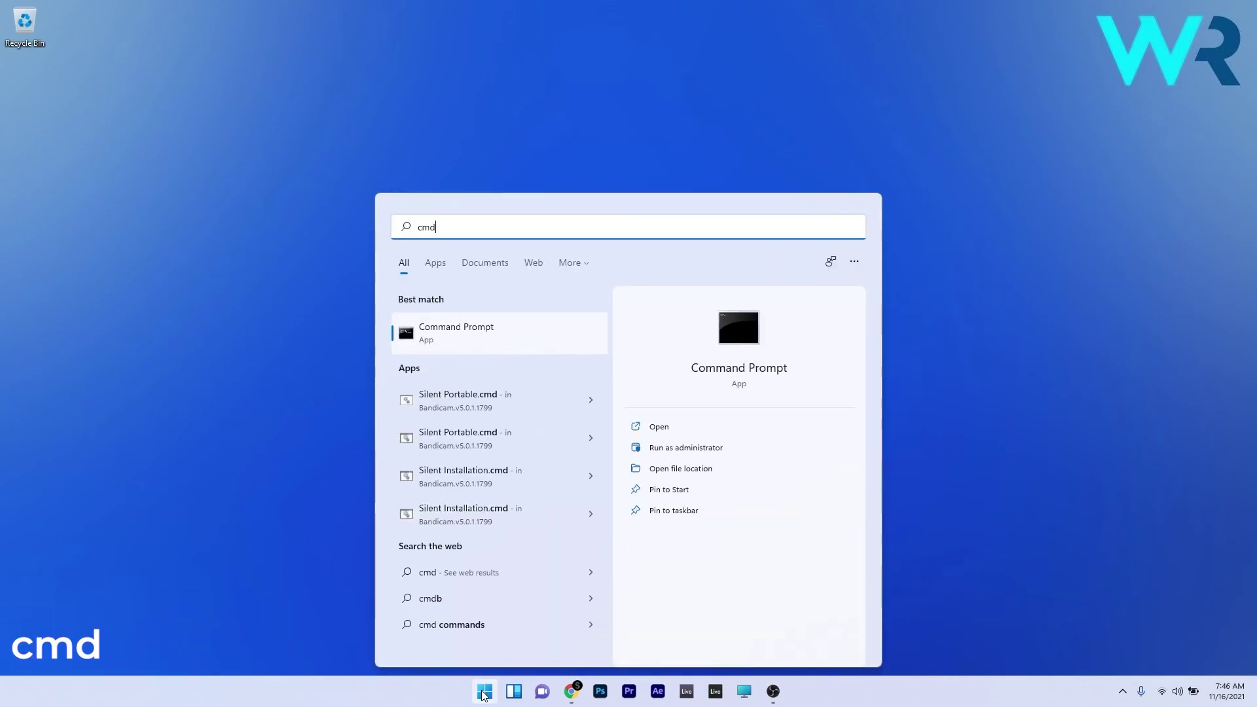
right_click(476, 346)
left_click(529, 362)
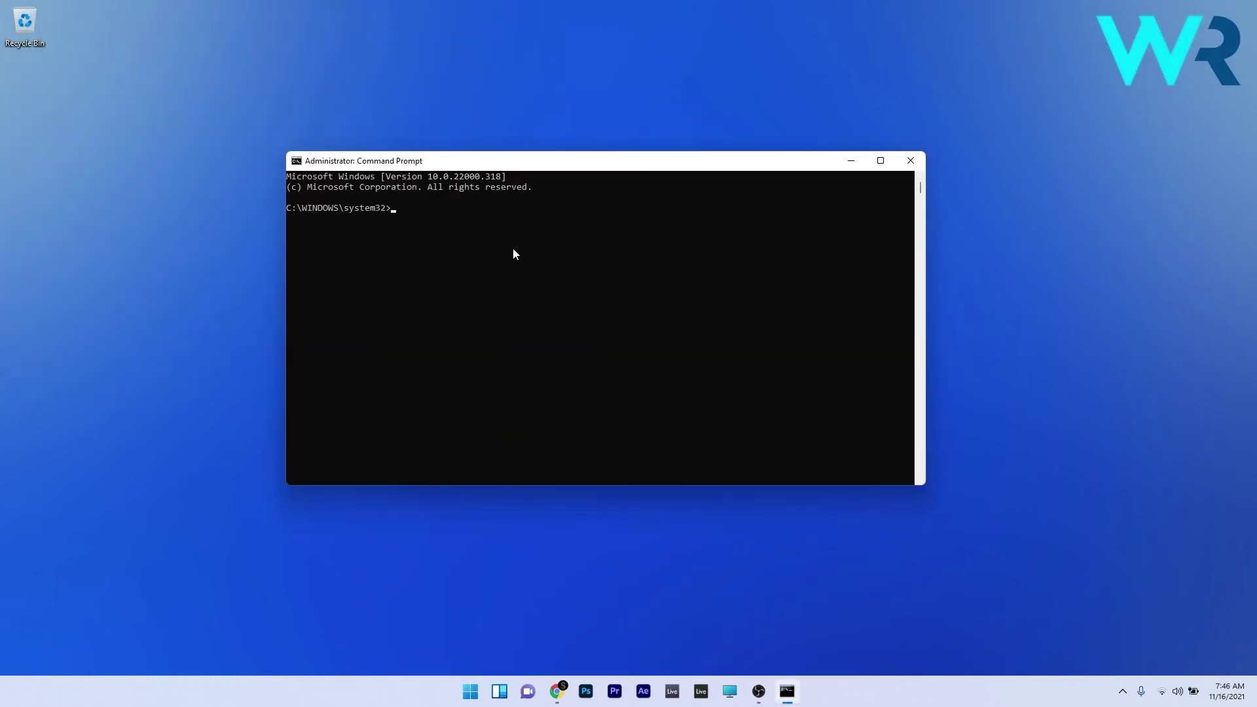
type("sfc /scannow")
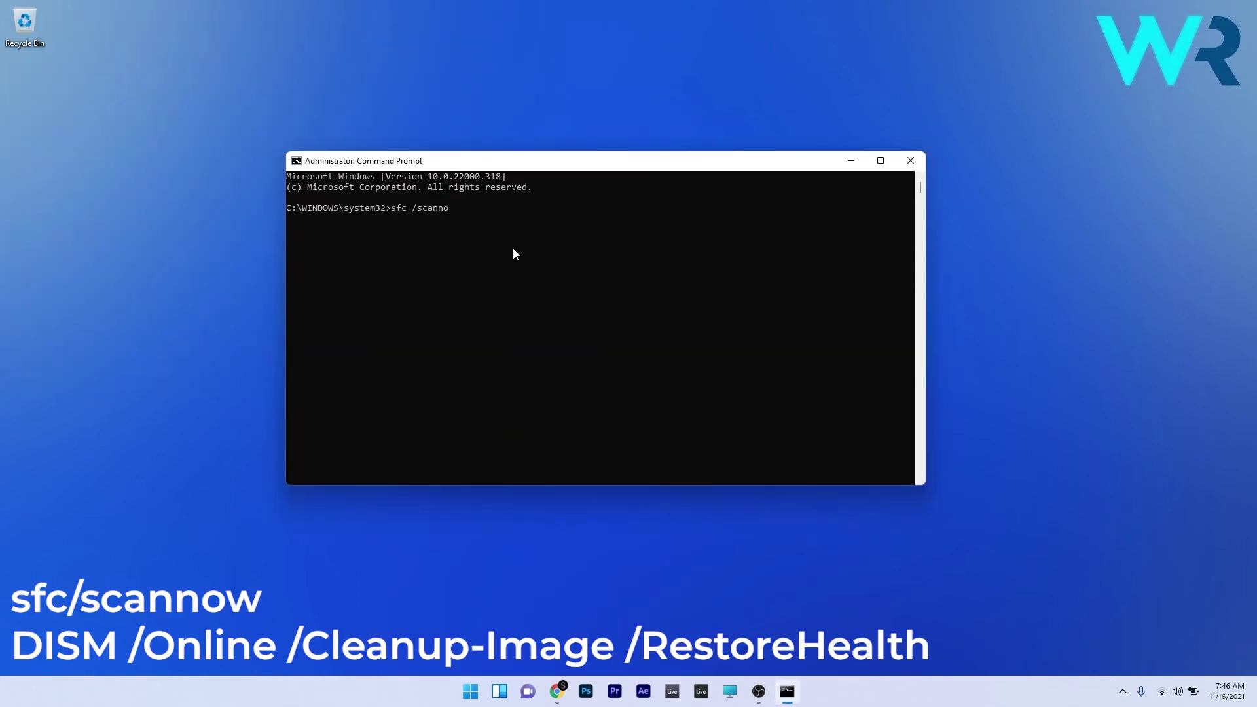
key("Escape")
type("DISM /Online /Cleanup0-Image /RestoreHealth")
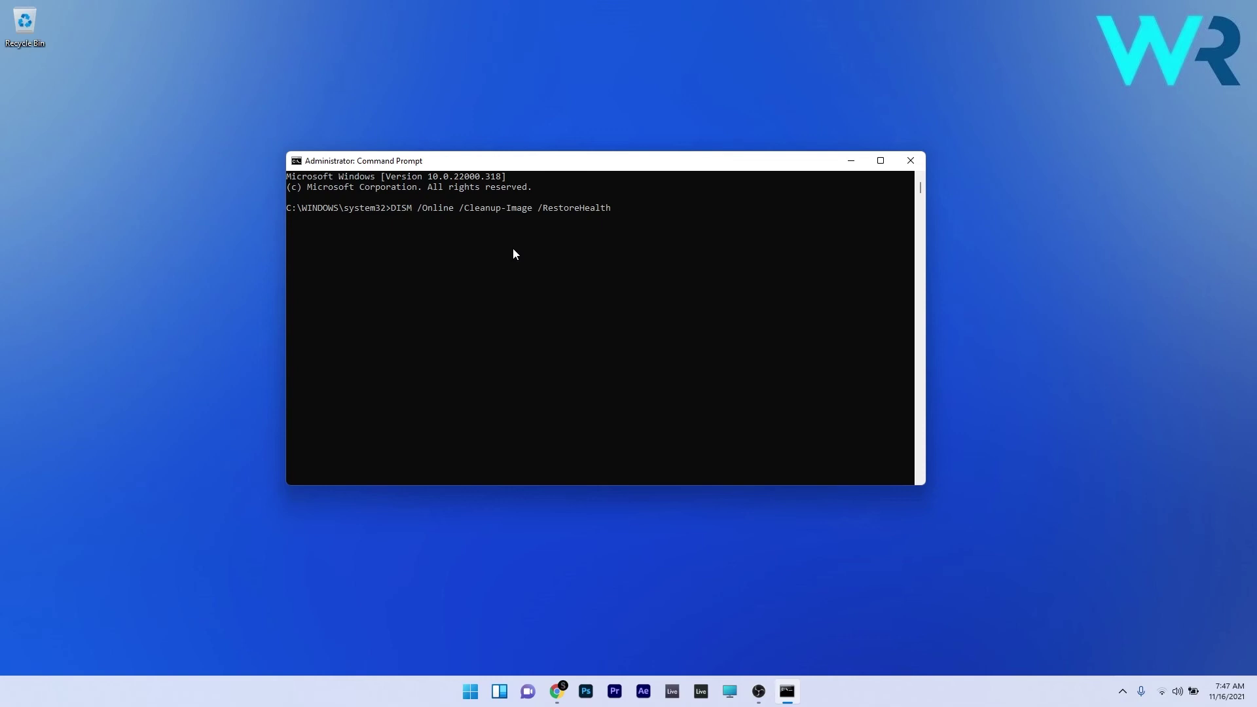
left_click(910, 161)
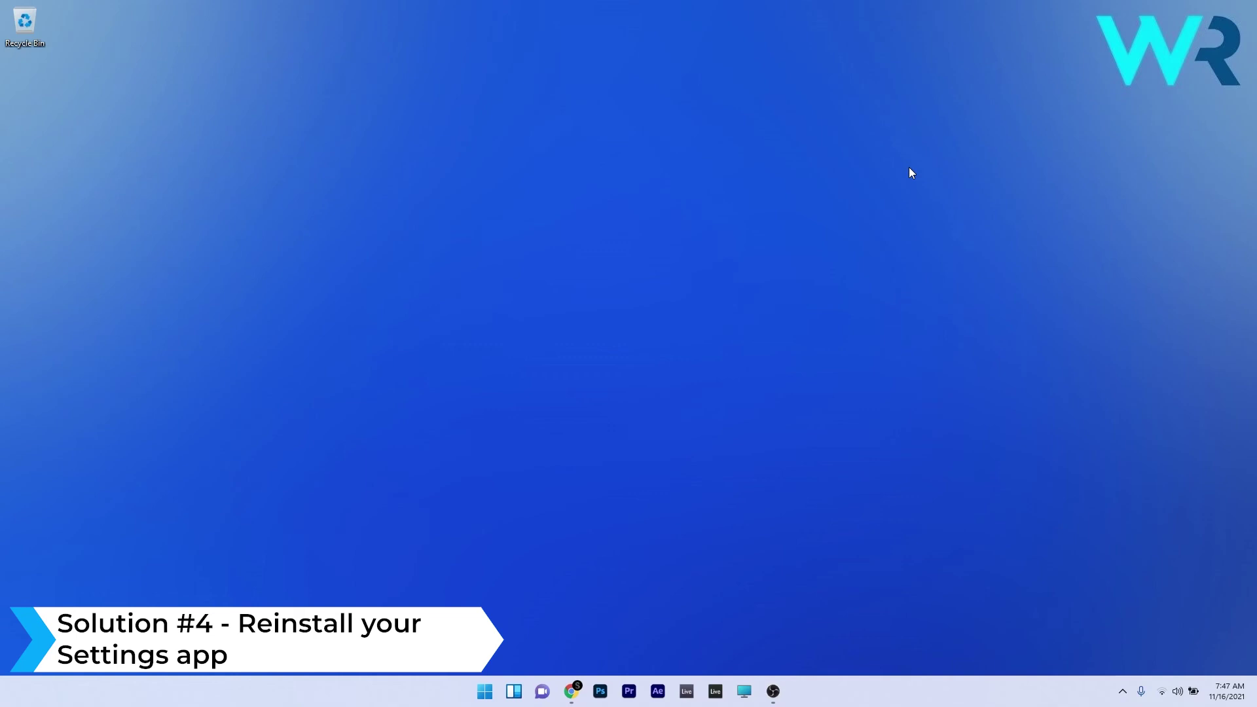
Run Command Prompt as administrator and paste the Get-AppXPackage | Foreach Add-AppxPackage re-register command.
left_click(483, 692)
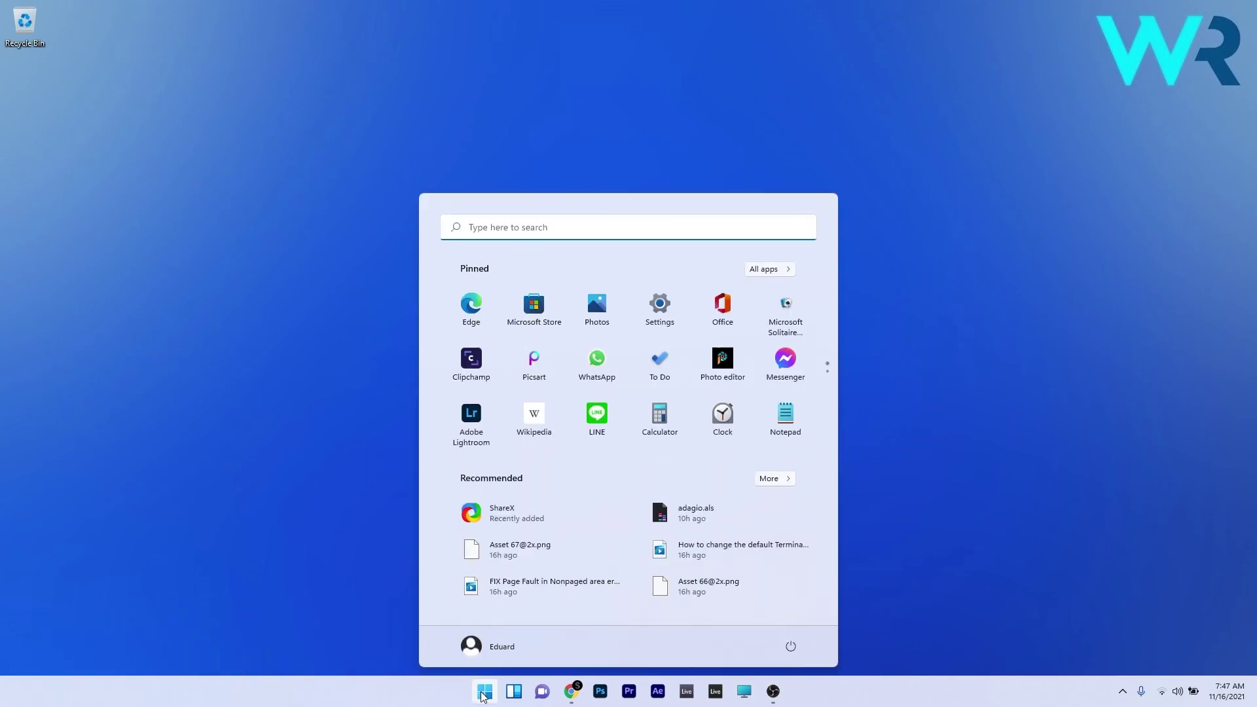
type("cmd")
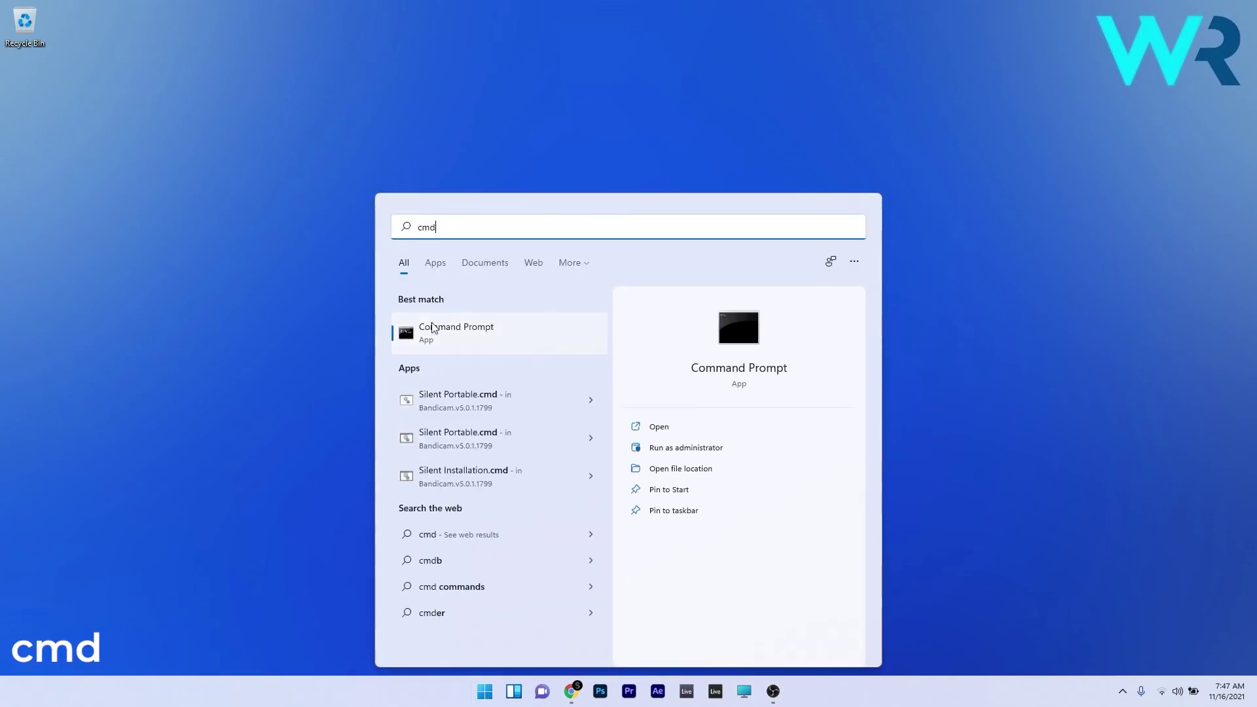
right_click(451, 329)
left_click(497, 339)
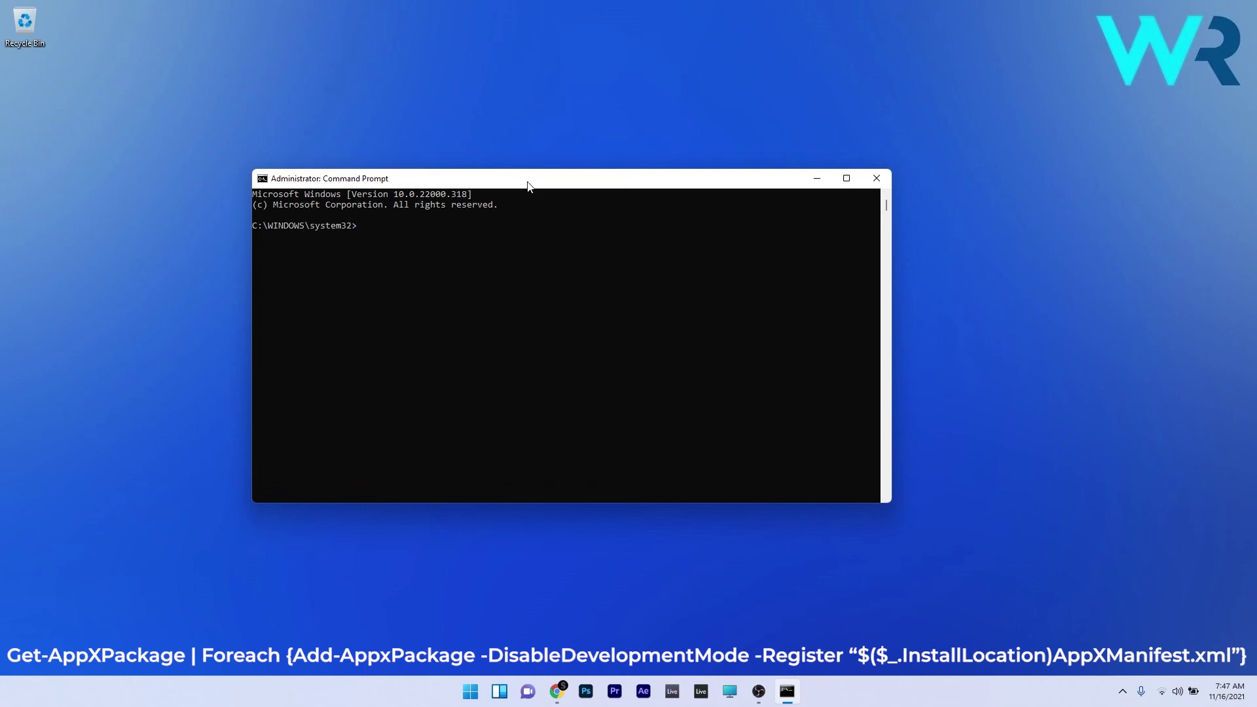
type("Get-AppXPackage | Foreach {Add-AppxPackage -DisableDevelopmentMode -Register\"$($_.InstallLocation)\\AppXManifest.xml\"}")
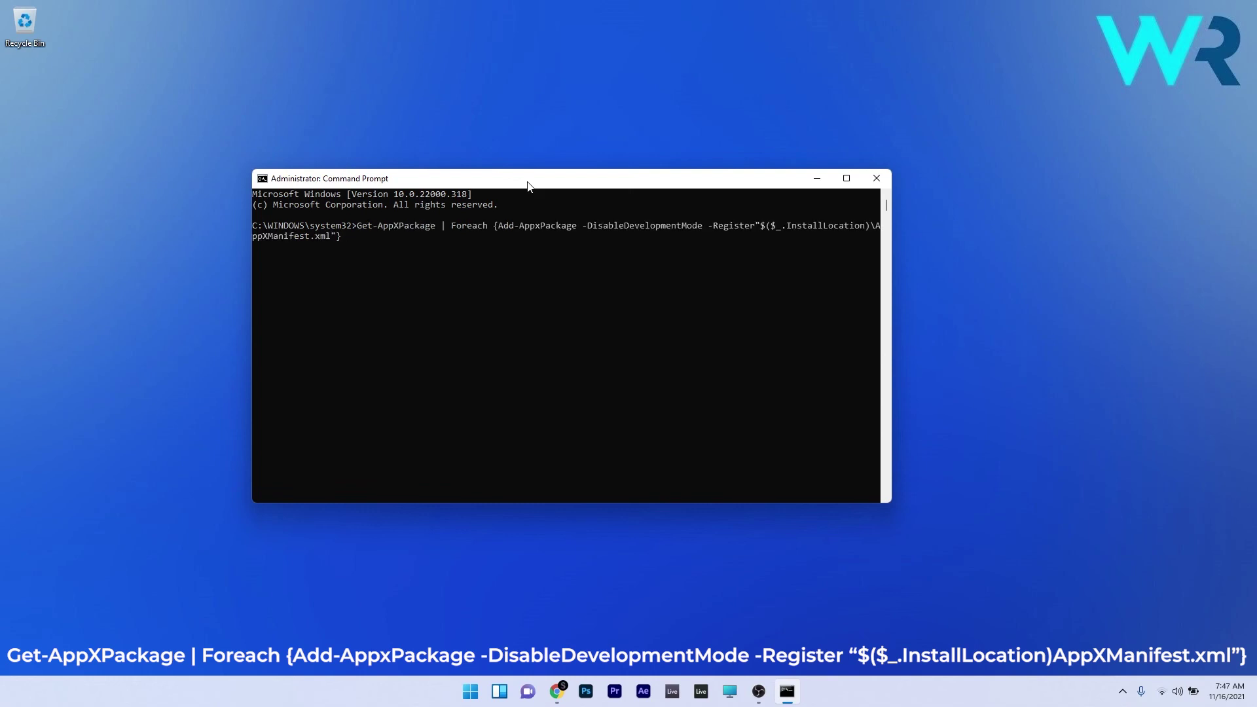